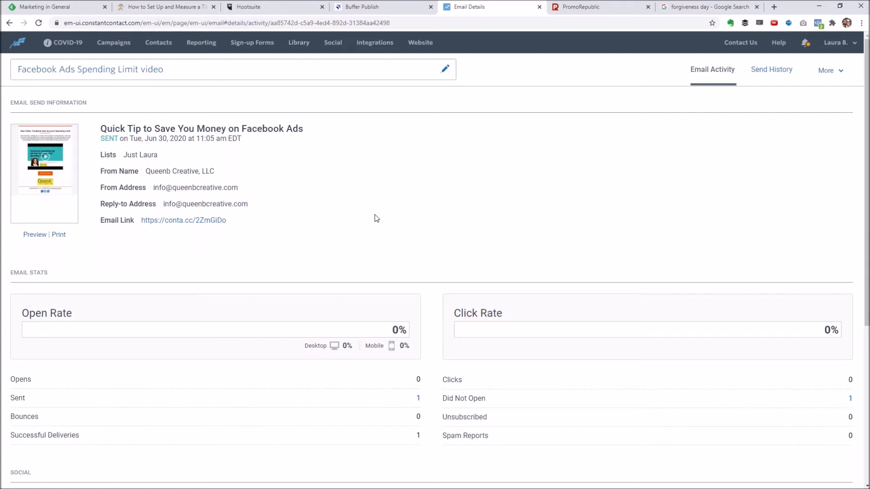
Review the sent email's statistics and open the scheduling of social media posts for this campaign.
{"action": "scroll", "coordinate": [374, 218], "scroll_direction": "down", "scroll_amount": 3}
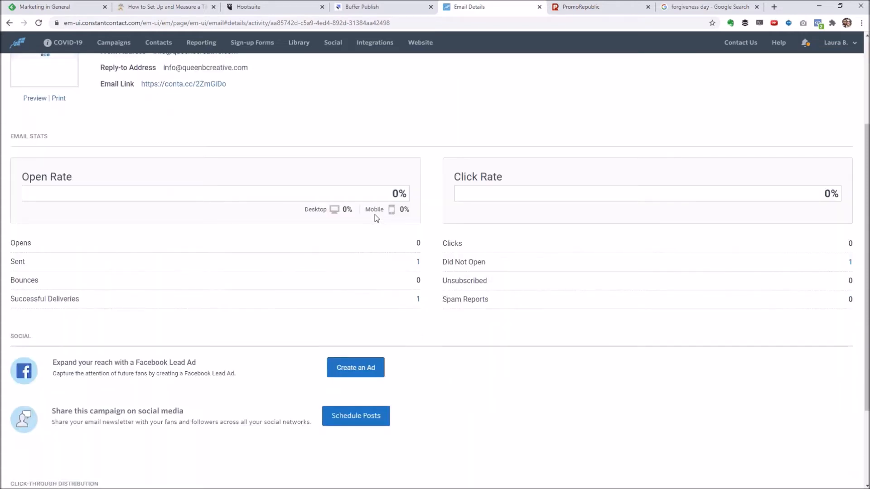
{"action": "scroll", "coordinate": [362, 170], "scroll_direction": "up", "scroll_amount": 3}
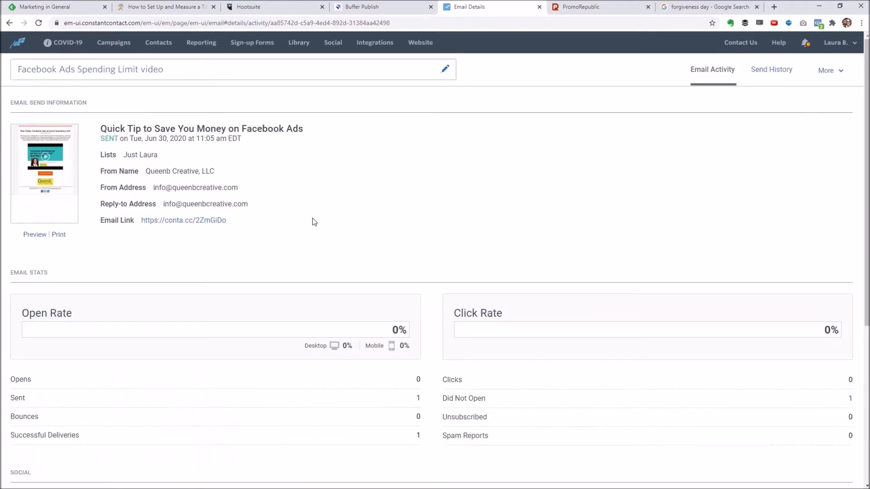
{"action": "scroll", "coordinate": [312, 222], "scroll_direction": "down", "scroll_amount": 5}
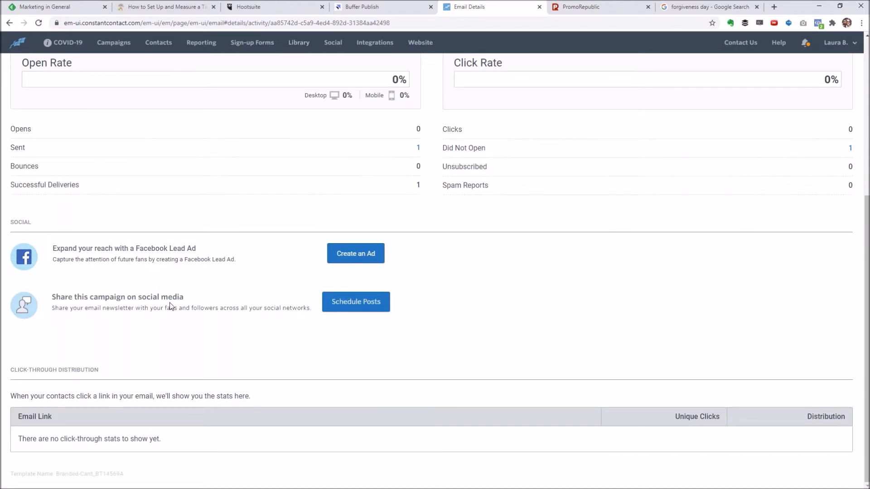
{"action": "left_click", "coordinate": [344, 308]}
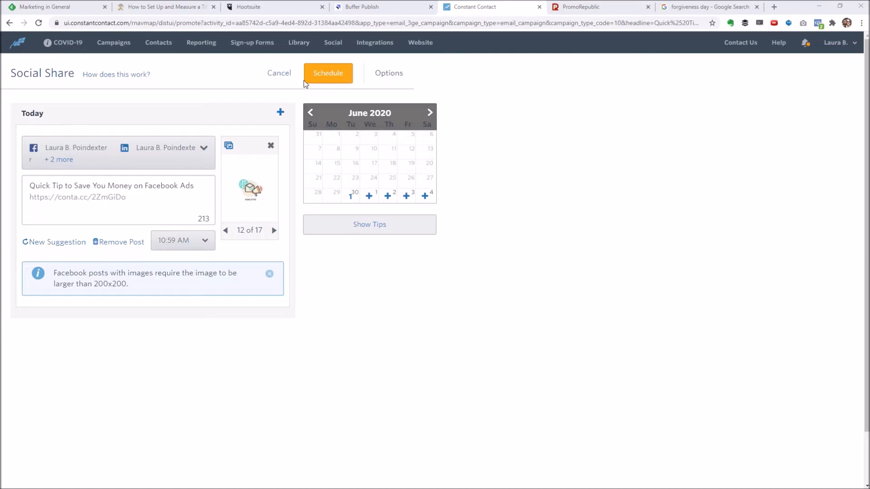
Show the connected social accounts in the sharing options and examine the campaign link in the post text.
{"action": "left_click", "coordinate": [388, 77]}
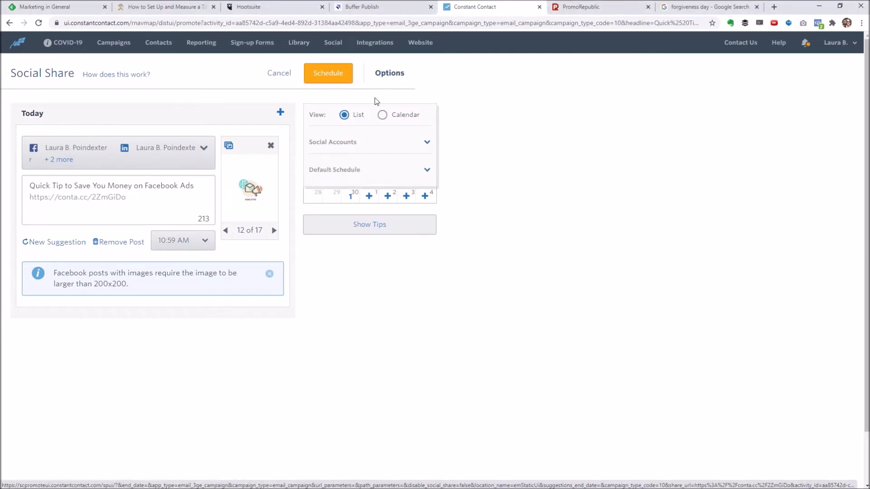
{"action": "left_click", "coordinate": [426, 144]}
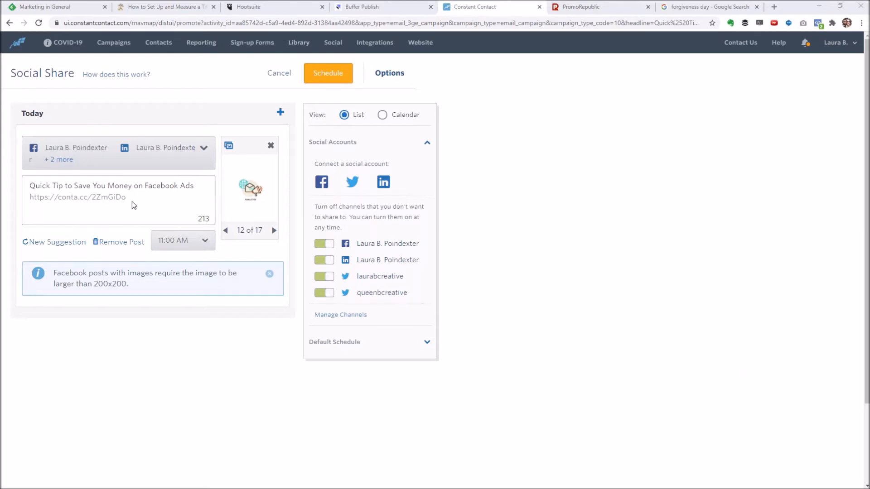
{"action": "left_click_drag", "start_coordinate": [132, 201], "coordinate": [23, 197]}
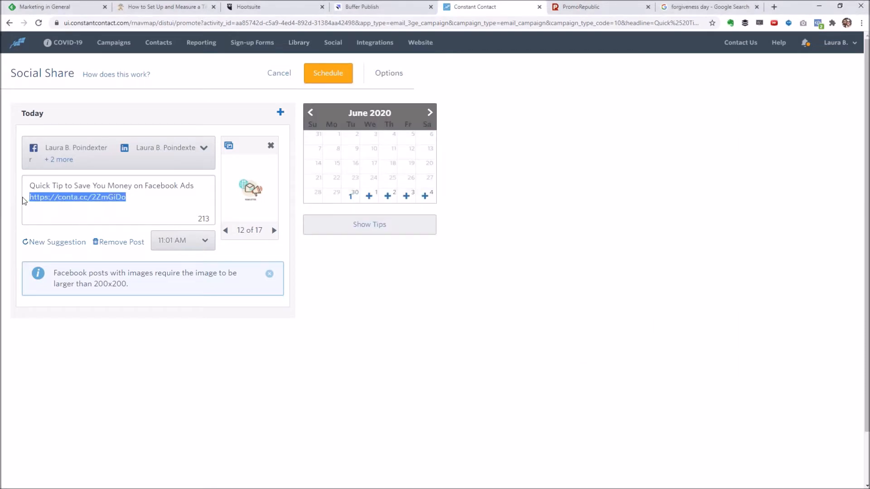
{"action": "left_click", "coordinate": [0, 242]}
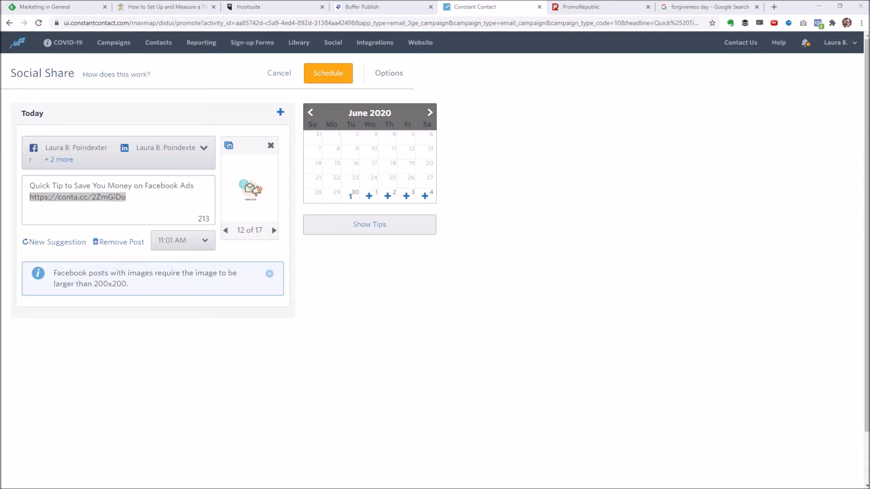
{"action": "left_click", "coordinate": [152, 202]}
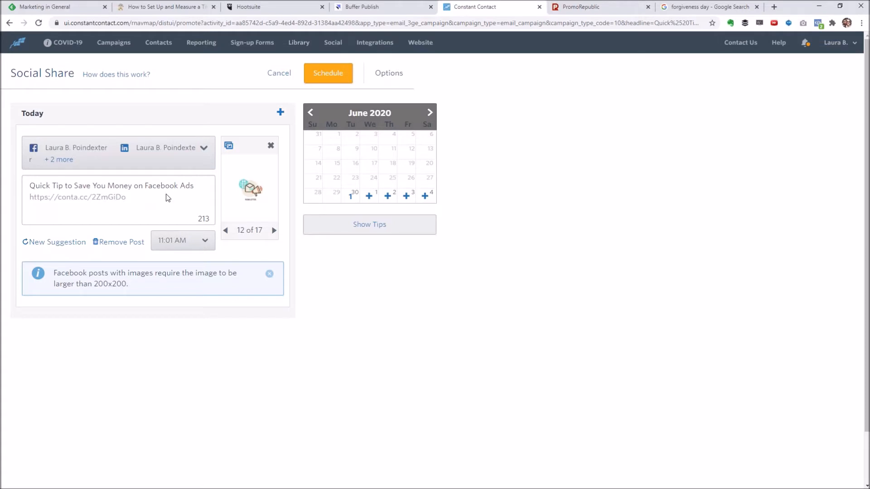
Try 3 posts and a custom number in the default schedule, and return it to 1 post.
{"action": "left_click", "coordinate": [400, 74]}
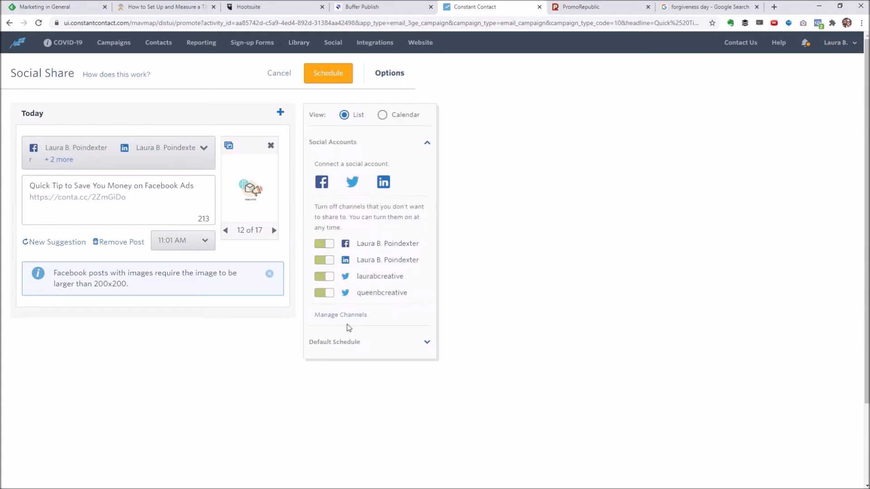
{"action": "left_click", "coordinate": [353, 343]}
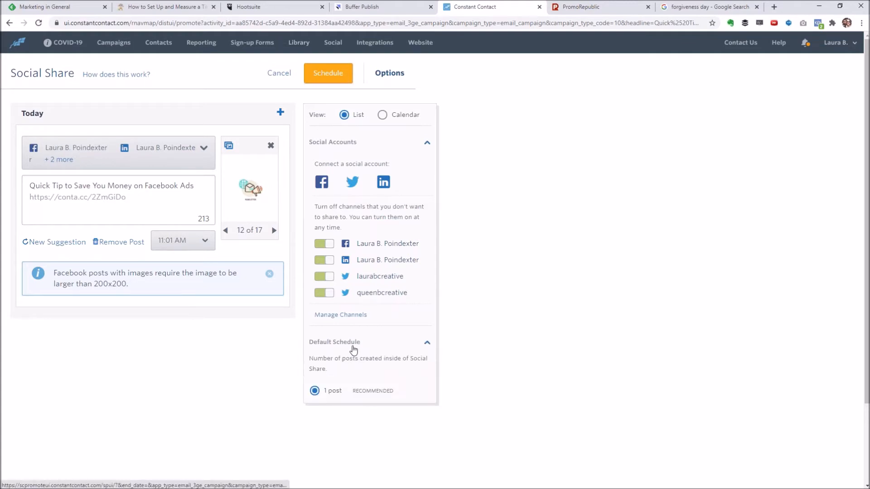
{"action": "scroll", "coordinate": [352, 350], "scroll_direction": "down", "scroll_amount": 4}
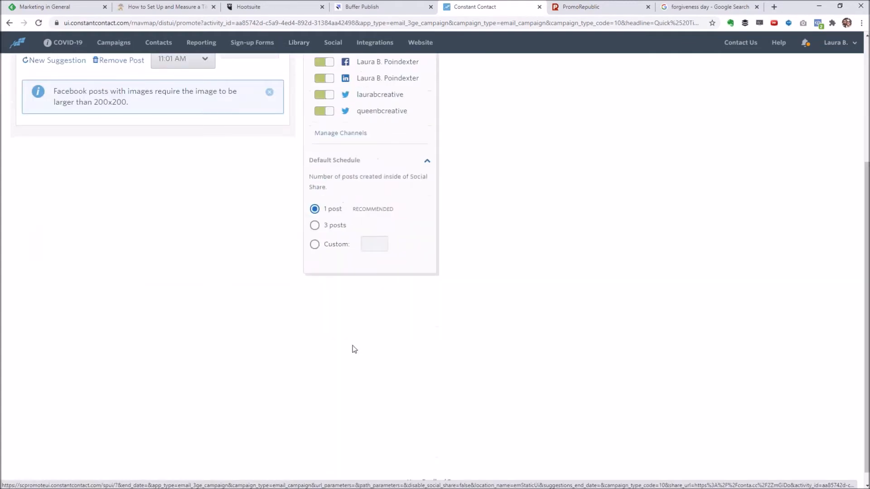
{"action": "left_click", "coordinate": [315, 225]}
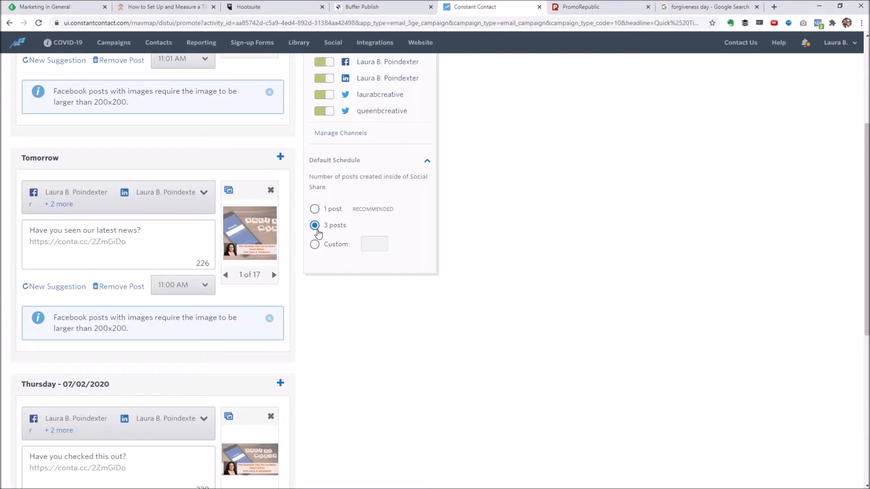
{"action": "left_click", "coordinate": [315, 244]}
{"action": "left_click", "coordinate": [314, 209]}
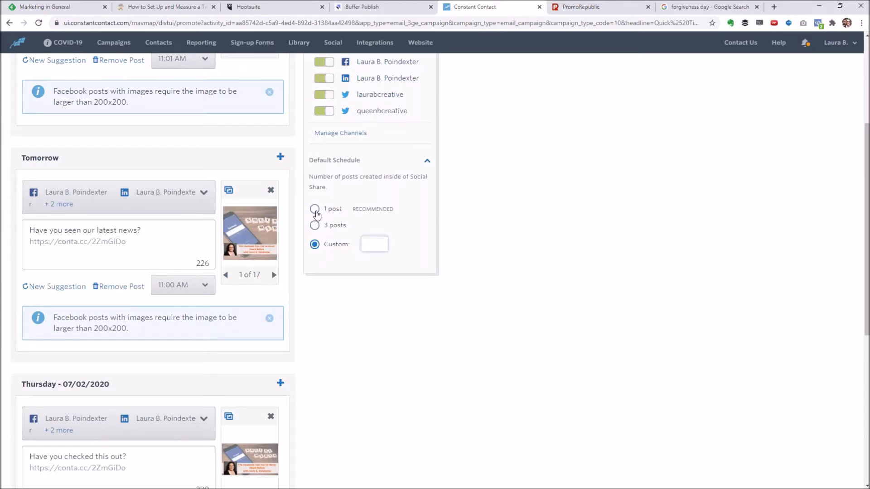
{"action": "left_click", "coordinate": [426, 161]}
{"action": "scroll", "coordinate": [273, 237], "scroll_direction": "up", "scroll_amount": 2}
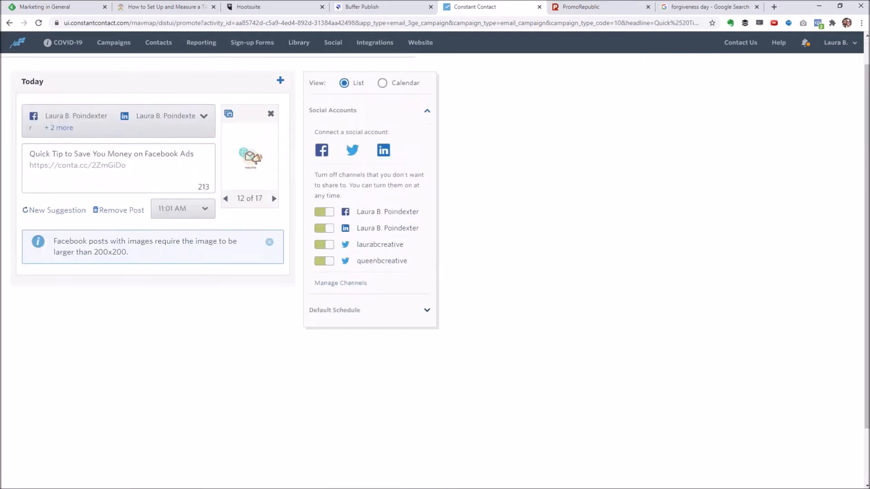
Exclude both Twitter accounts from today's post, keeping only Facebook and LinkedIn, and close the image insertion dialog.
{"action": "scroll", "coordinate": [273, 237], "scroll_direction": "down", "scroll_amount": 1}
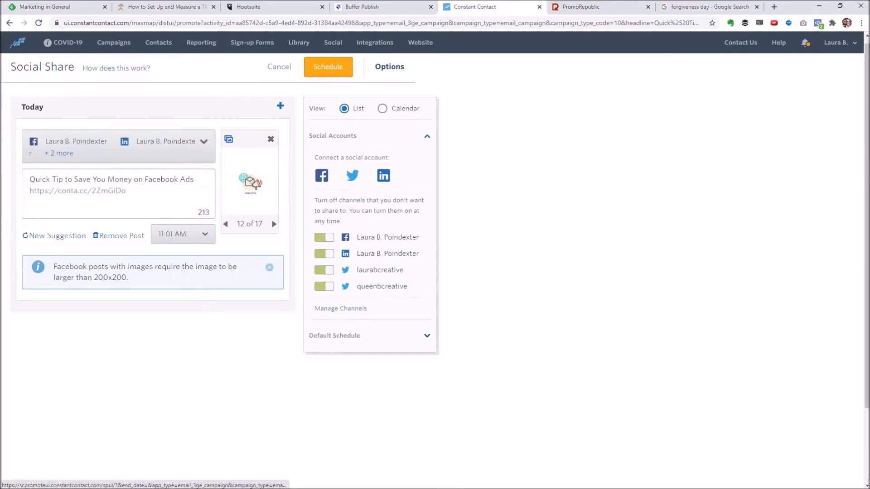
{"action": "scroll", "coordinate": [110, 170], "scroll_direction": "down", "scroll_amount": 2}
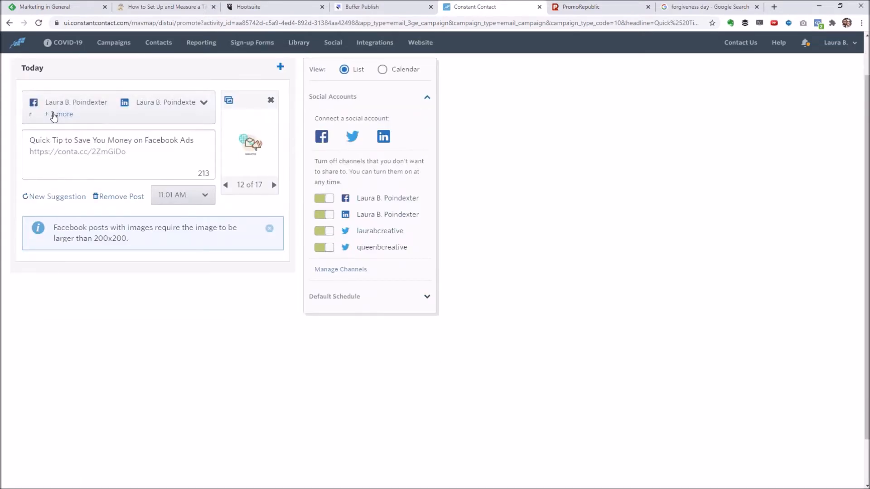
{"action": "left_click", "coordinate": [54, 117]}
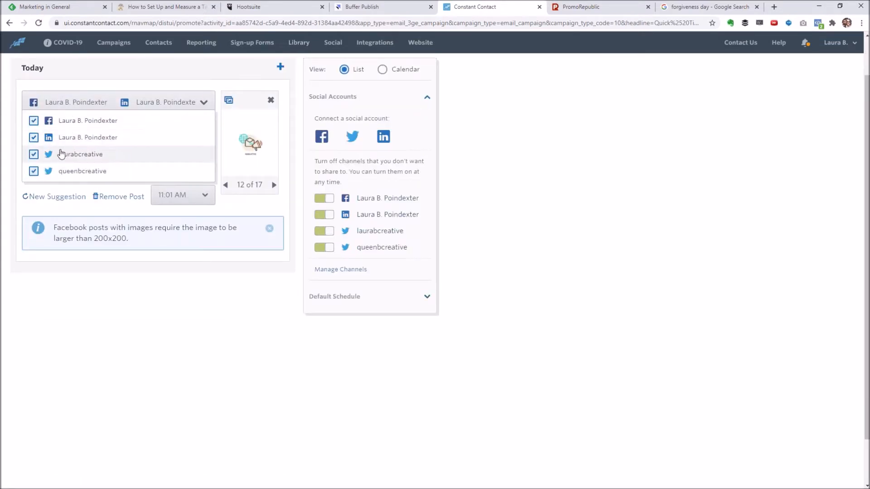
{"action": "left_click", "coordinate": [34, 154]}
{"action": "left_click", "coordinate": [34, 171]}
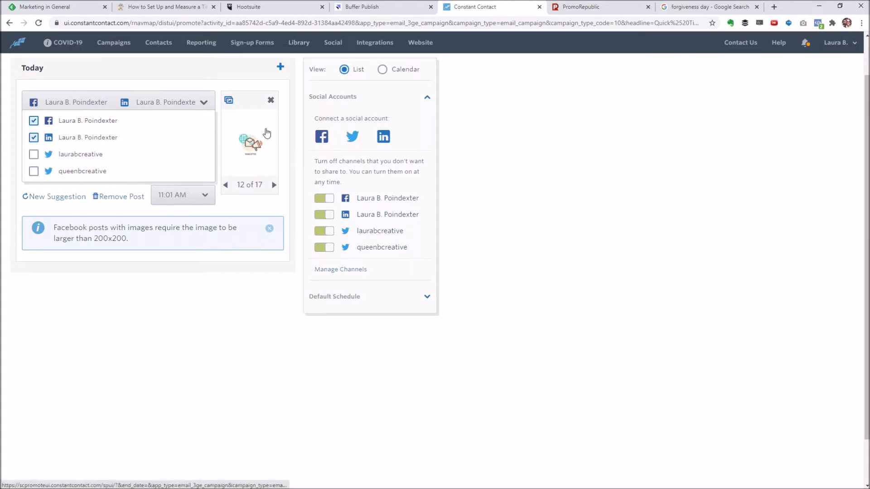
{"action": "left_click", "coordinate": [263, 134]}
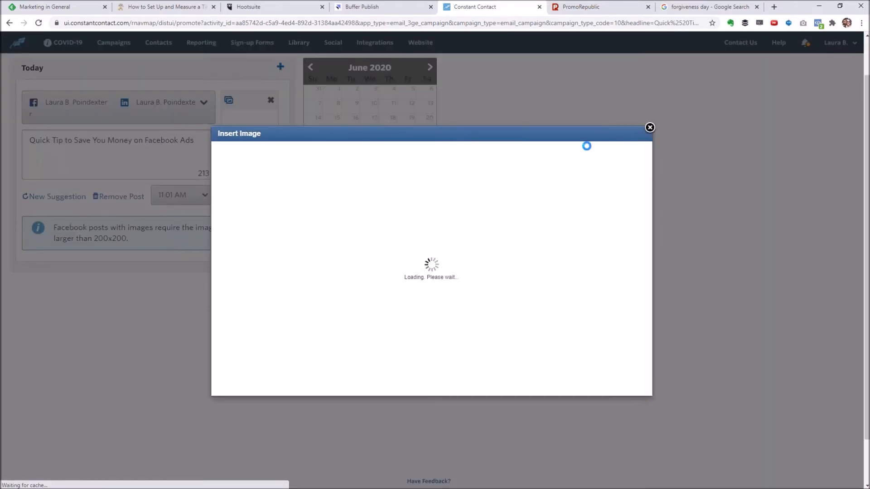
{"action": "left_click", "coordinate": [649, 128]}
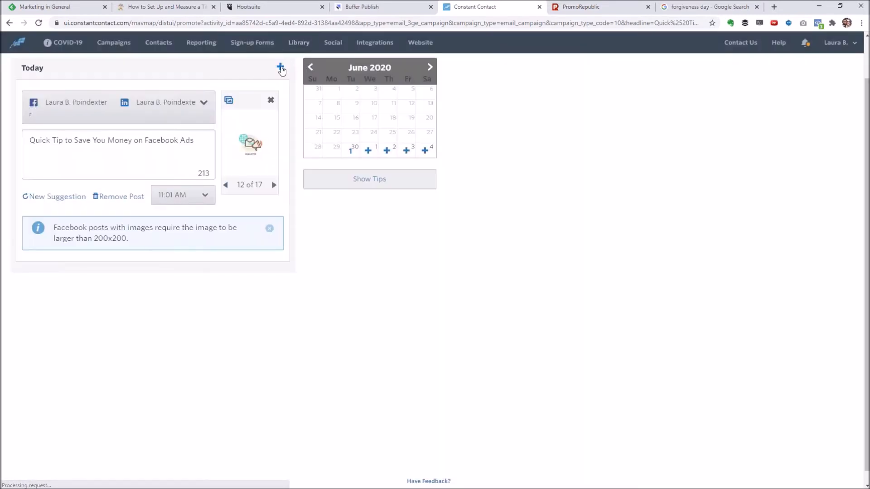
Add a second post for today and limit it to the two Twitter accounts.
{"action": "left_click", "coordinate": [54, 316]}
{"action": "left_click", "coordinate": [34, 319]}
{"action": "left_click", "coordinate": [33, 337]}
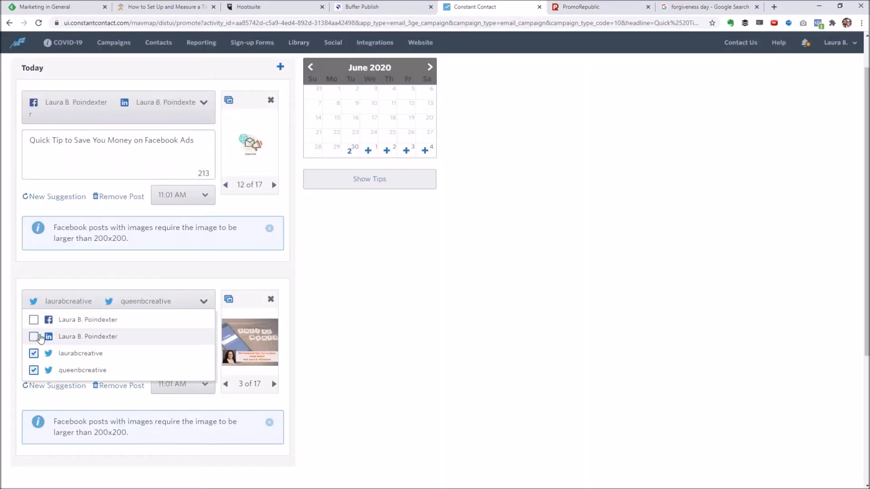
{"action": "left_click", "coordinate": [133, 272]}
Dismiss the Facebook image size notices under both of today's posts.
{"action": "left_click", "coordinate": [269, 228]}
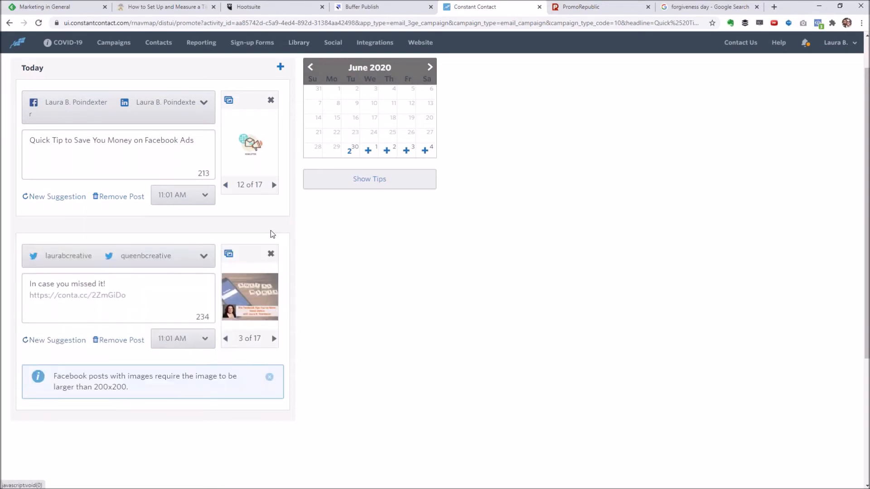
{"action": "left_click", "coordinate": [269, 377]}
{"action": "scroll", "coordinate": [181, 277], "scroll_direction": "up", "scroll_amount": 1}
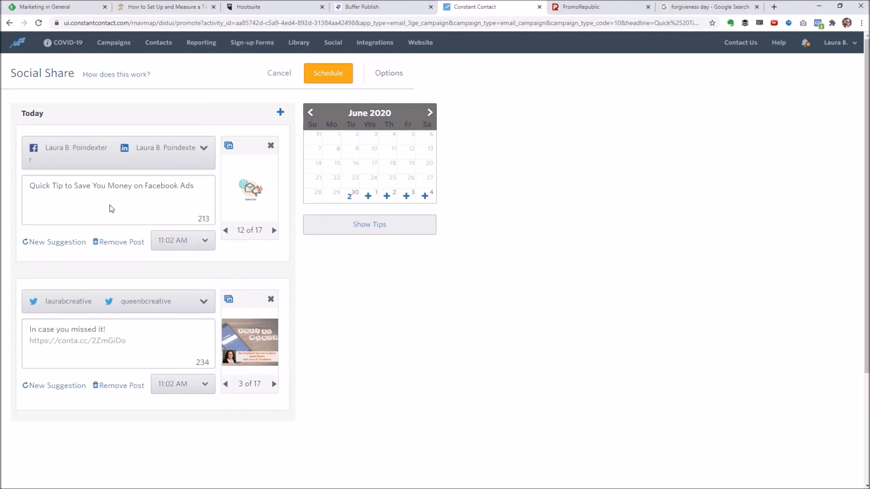
Examine the first post's message and the campaign link in the Twitter post's text.
{"action": "left_click", "coordinate": [109, 185]}
{"action": "left_click_drag", "start_coordinate": [118, 341], "coordinate": [8, 354]}
{"action": "left_click", "coordinate": [123, 342]}
{"action": "left_click", "coordinate": [71, 347]}
{"action": "left_click_drag", "start_coordinate": [130, 346], "coordinate": [32, 352]}
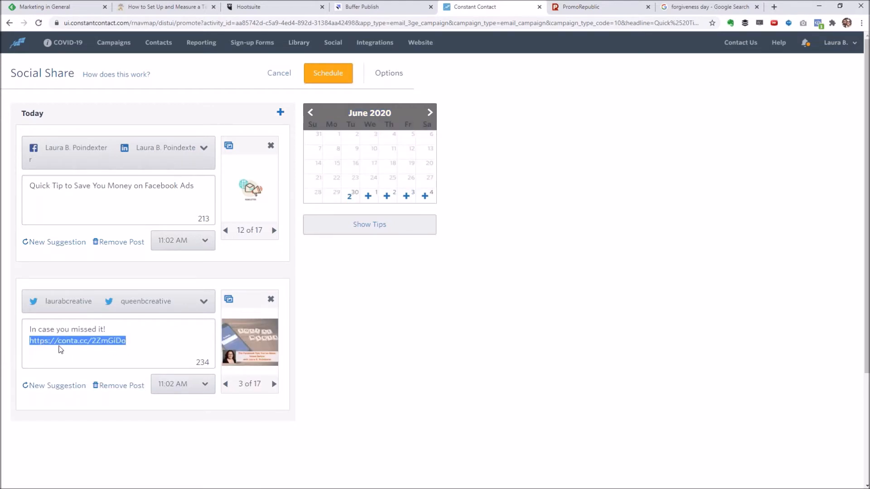
{"action": "left_click", "coordinate": [62, 349]}
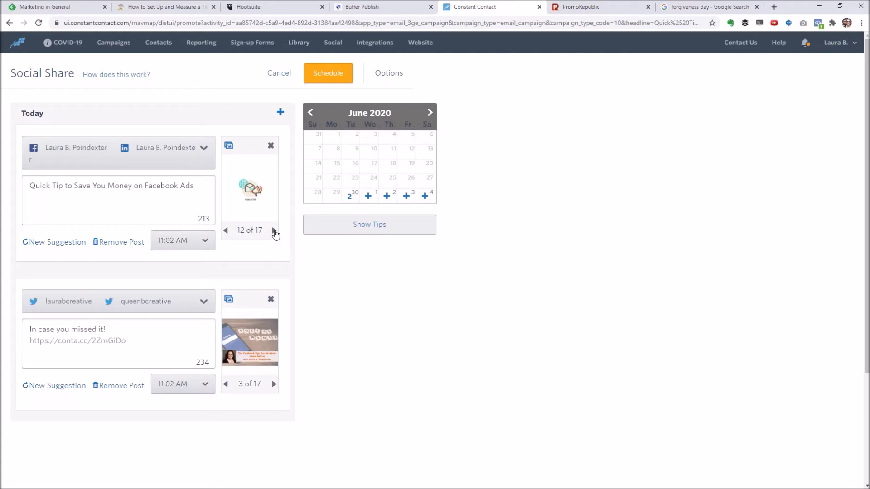
Choose the teal Facebook Advertising Tip graphic, image 4 of 17, for both of today's posts.
{"action": "left_click", "coordinate": [274, 231]}
{"action": "left_click", "coordinate": [274, 231]}
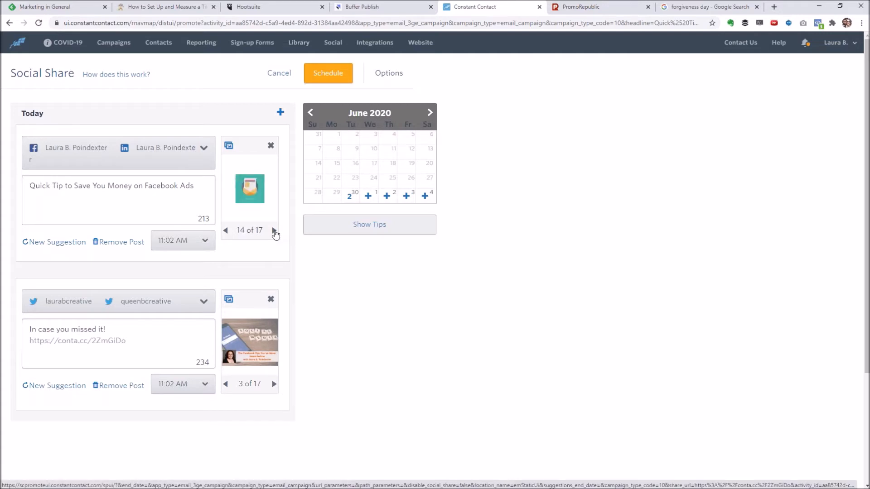
{"action": "left_click", "coordinate": [274, 231]}
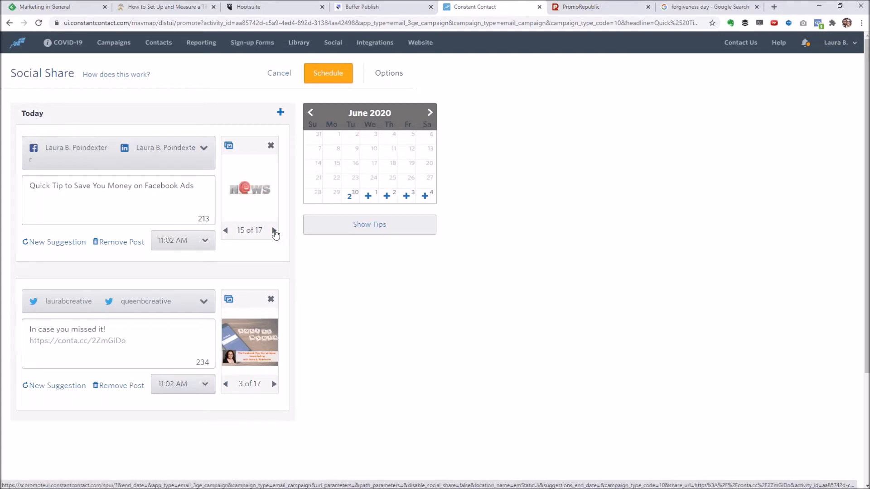
{"action": "left_click", "coordinate": [274, 231]}
{"action": "left_click", "coordinate": [274, 231]}
{"action": "left_click", "coordinate": [275, 231]}
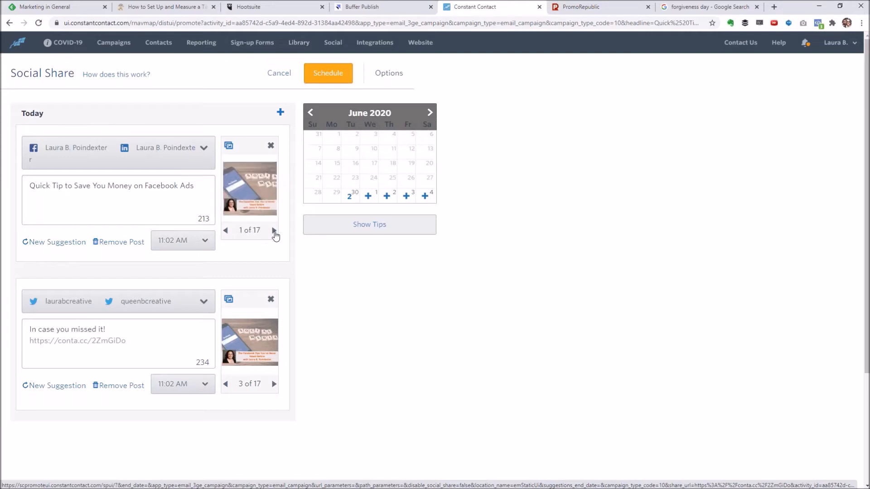
{"action": "left_click", "coordinate": [274, 231]}
{"action": "left_click", "coordinate": [274, 230]}
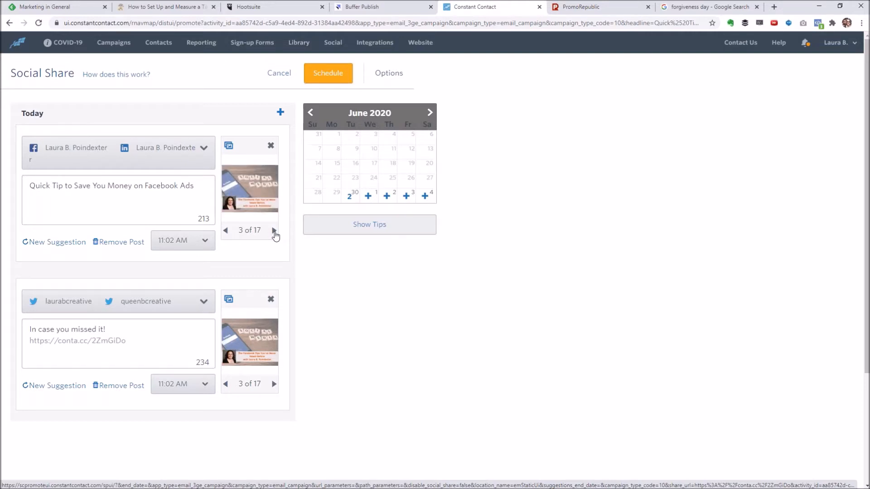
{"action": "left_click", "coordinate": [274, 231]}
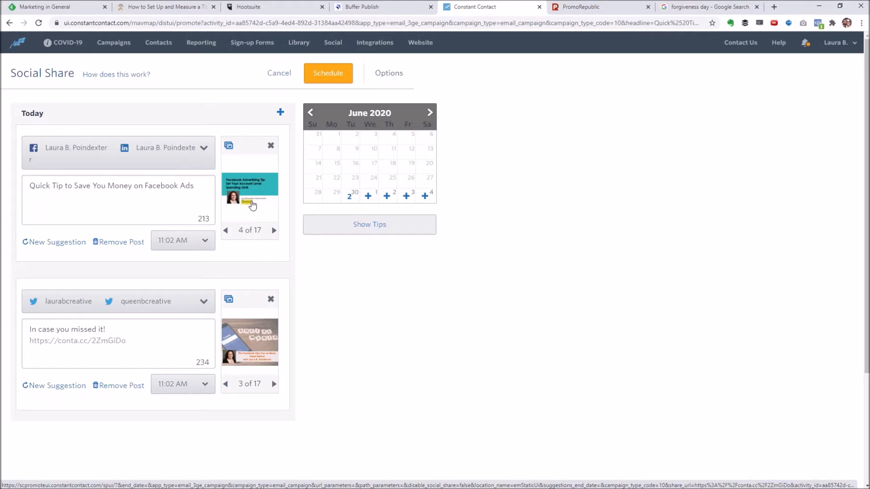
{"action": "left_click", "coordinate": [274, 385]}
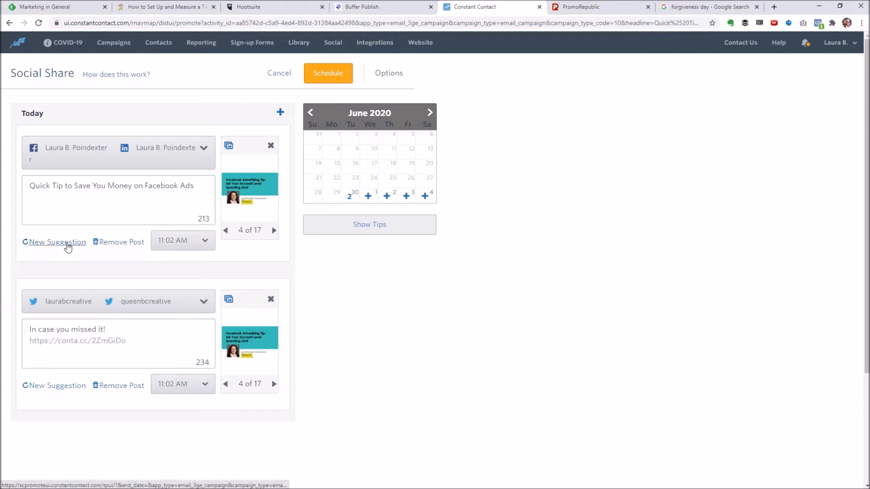
Set the posting time of the Facebook and LinkedIn post to 5:00 PM.
{"action": "left_click", "coordinate": [186, 243]}
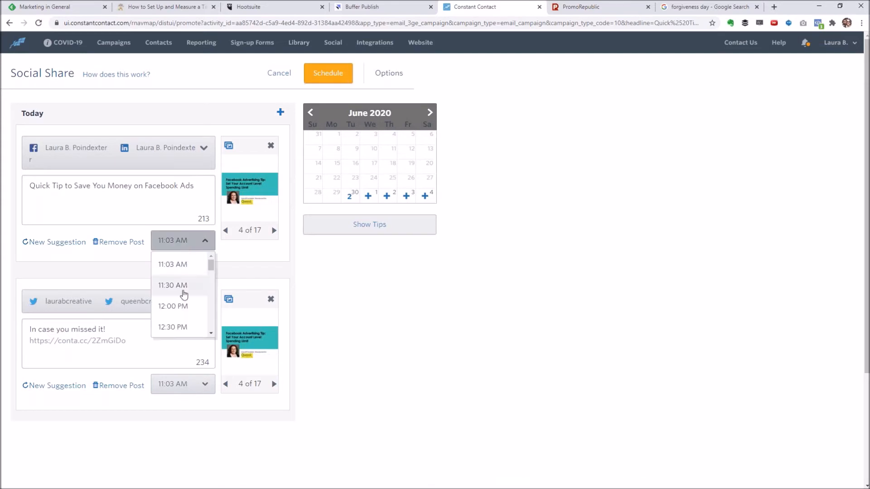
{"action": "left_click_drag", "start_coordinate": [211, 266], "coordinate": [210, 295]}
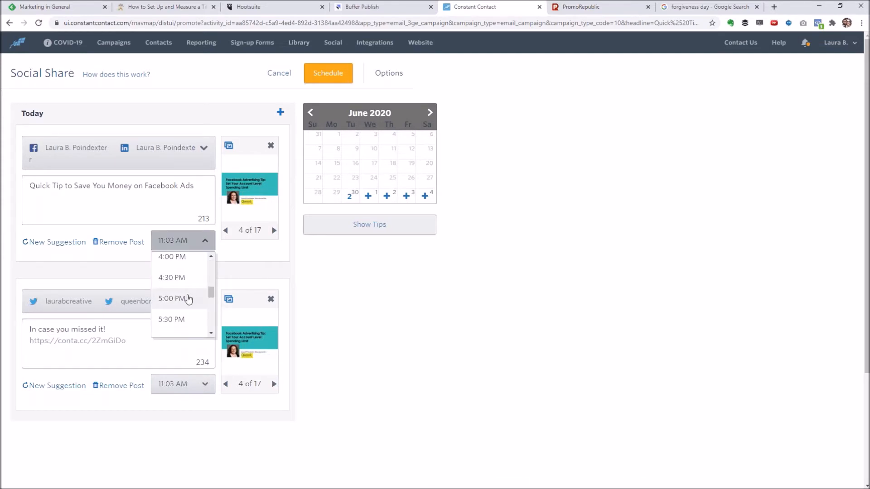
{"action": "left_click", "coordinate": [186, 298]}
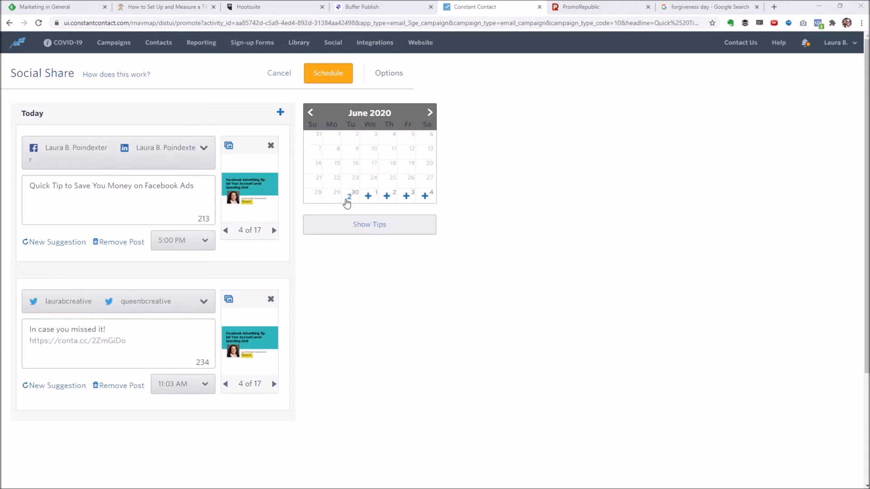
Add "Whatever I want #smday" after "In case you missed it!" in the Twitter post's message.
{"action": "left_click", "coordinate": [113, 328]}
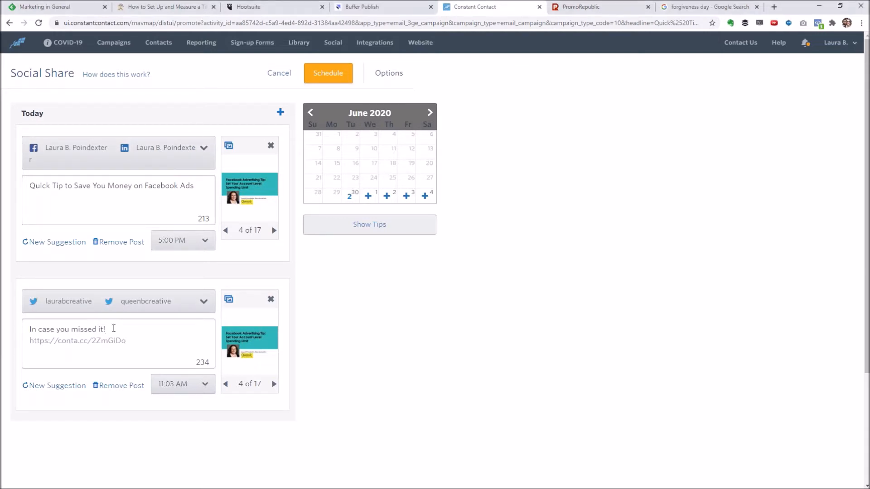
{"action": "type", "text": "Whatever I want #smday"}
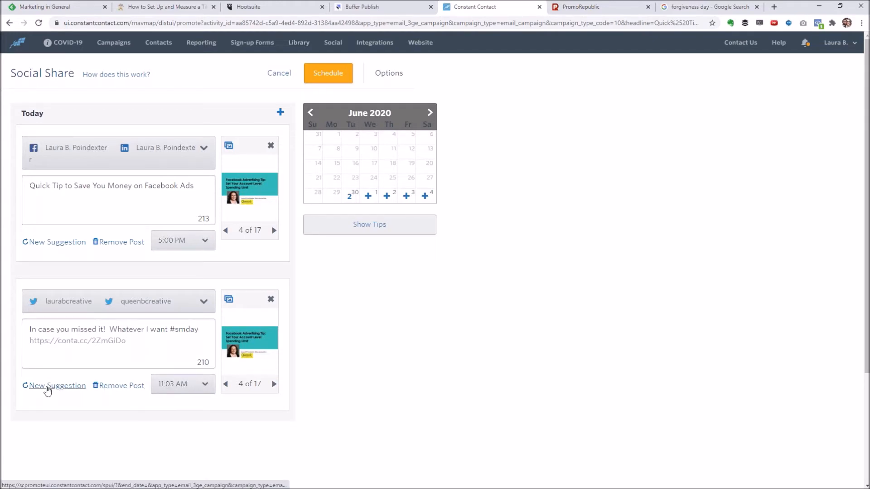
Cycle the Twitter post through new message suggestions to "Have you seen our latest news?".
{"action": "left_click", "coordinate": [48, 387]}
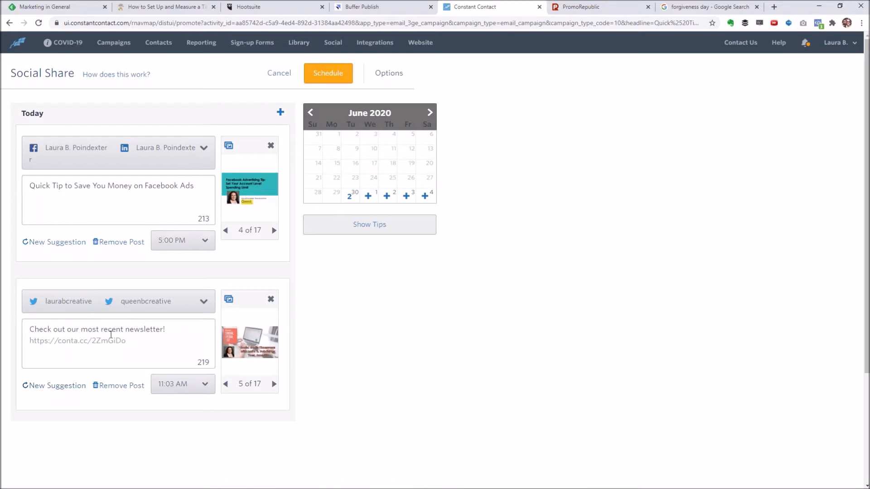
{"action": "left_click", "coordinate": [54, 392]}
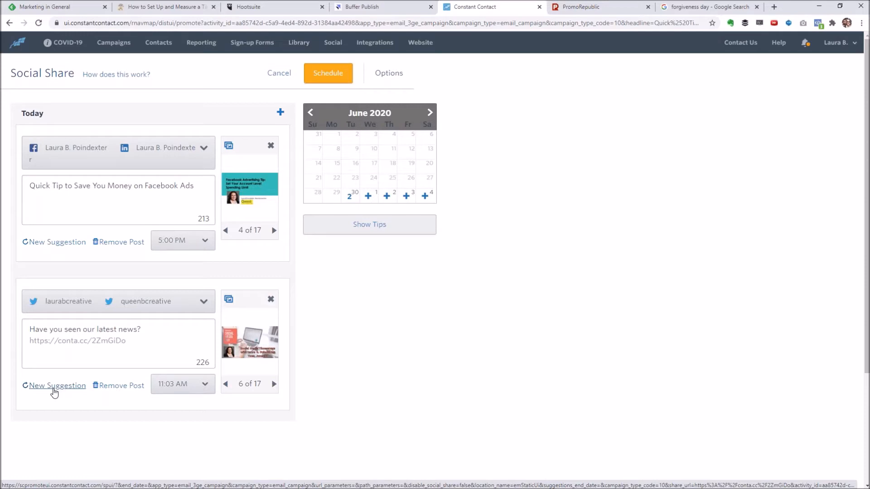
{"action": "left_click", "coordinate": [54, 392]}
{"action": "left_click", "coordinate": [54, 392]}
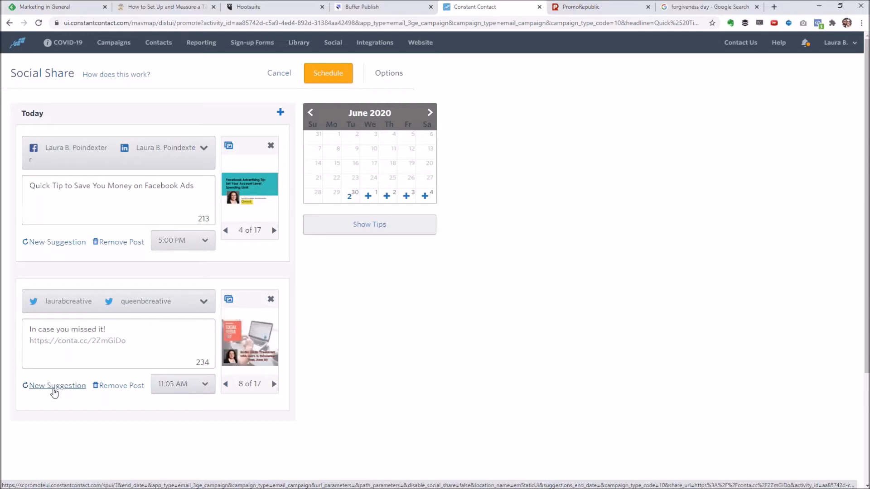
{"action": "left_click", "coordinate": [54, 392]}
{"action": "left_click", "coordinate": [54, 393]}
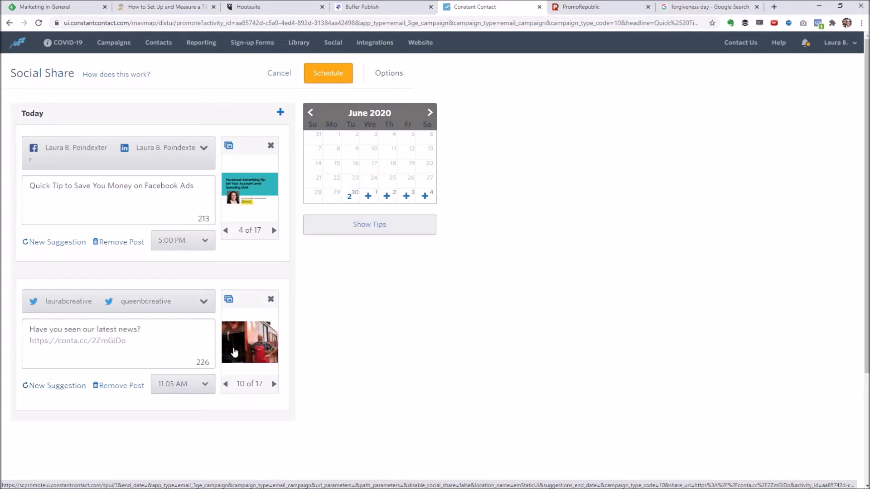
Browse the Twitter post's images and choose the teal Facebook Advertising Tip graphic, image 4 of 17.
{"action": "left_click", "coordinate": [274, 384]}
{"action": "left_click", "coordinate": [274, 385]}
{"action": "left_click", "coordinate": [274, 385]}
{"action": "left_click", "coordinate": [274, 385]}
{"action": "left_click", "coordinate": [274, 384]}
{"action": "left_click", "coordinate": [274, 384]}
{"action": "left_click", "coordinate": [274, 384]}
{"action": "left_click", "coordinate": [274, 384]}
{"action": "left_click", "coordinate": [274, 384]}
{"action": "left_click", "coordinate": [274, 385]}
{"action": "left_click", "coordinate": [274, 384]}
{"action": "left_click", "coordinate": [274, 385]}
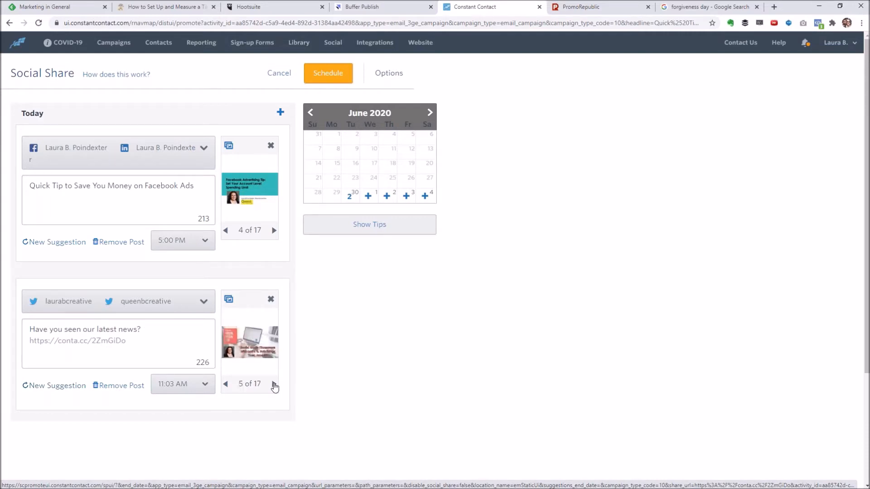
{"action": "left_click", "coordinate": [225, 385]}
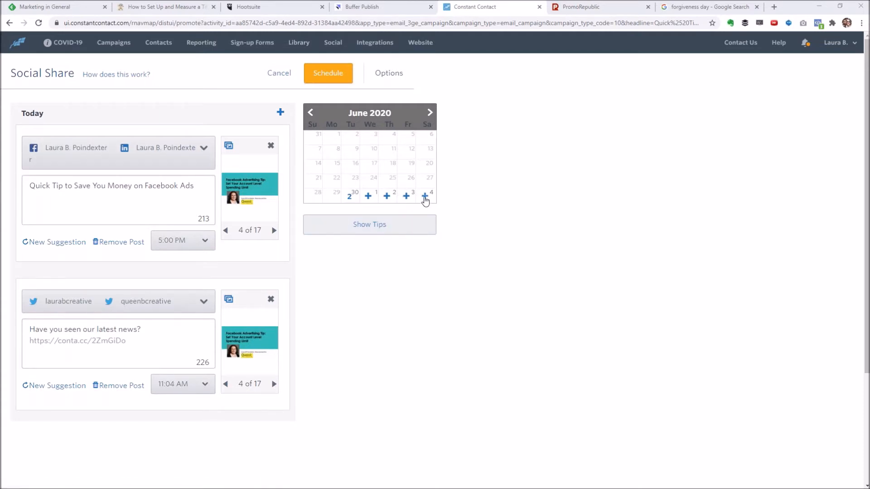
Add another social post scheduled for Saturday, 07/04/2020.
{"action": "left_click", "coordinate": [425, 198]}
{"action": "scroll", "coordinate": [210, 337], "scroll_direction": "down", "scroll_amount": 3}
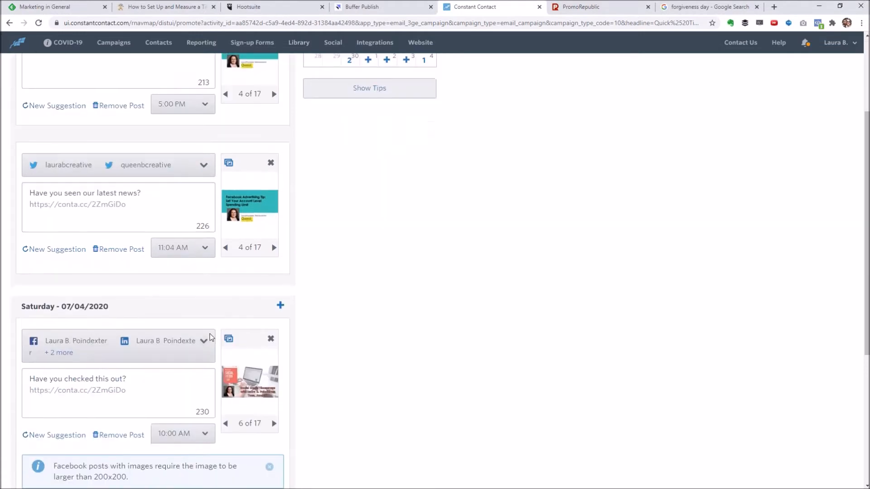
{"action": "scroll", "coordinate": [211, 337], "scroll_direction": "down", "scroll_amount": 3}
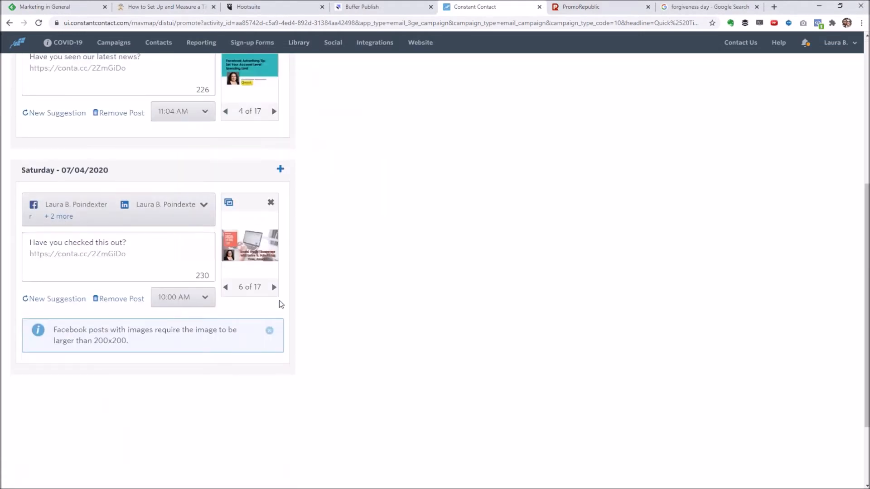
Choose the Newsletter badge, image 11 of 17, for the Saturday post and dismiss its Facebook image size notice.
{"action": "left_click", "coordinate": [273, 287]}
{"action": "left_click", "coordinate": [274, 288]}
{"action": "left_click", "coordinate": [274, 287]}
{"action": "left_click", "coordinate": [274, 287]}
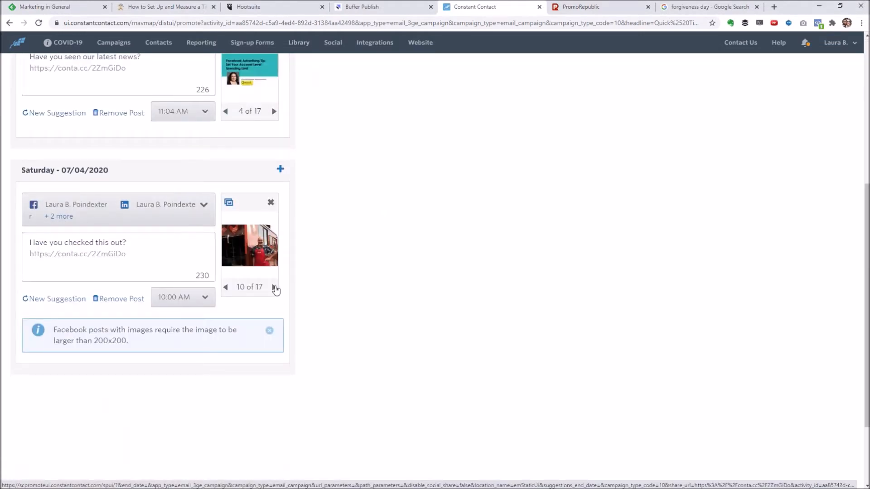
{"action": "left_click", "coordinate": [274, 288]}
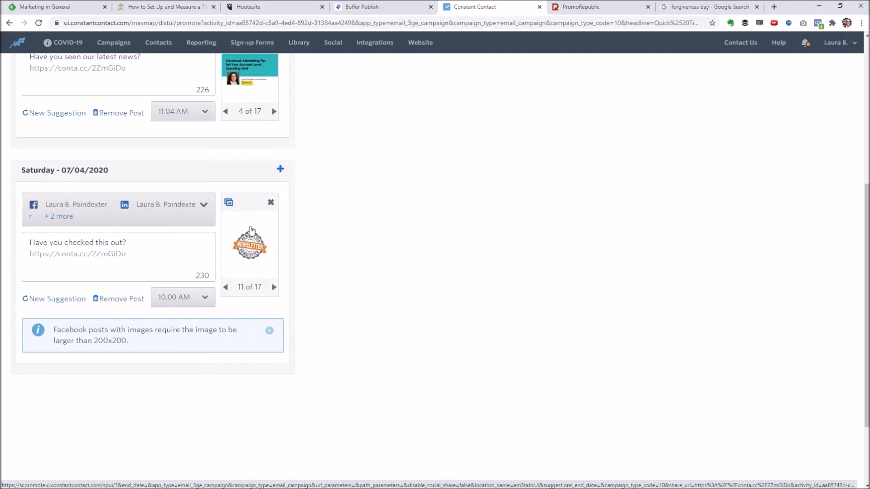
{"action": "left_click", "coordinate": [269, 334]}
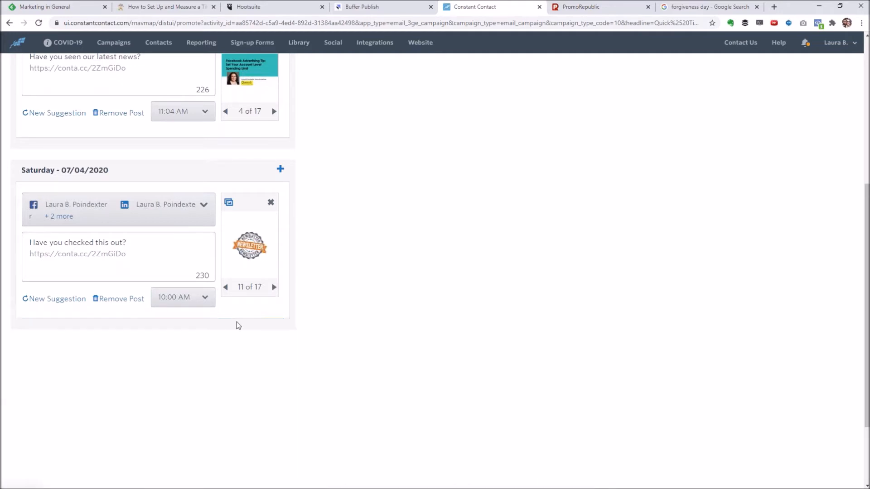
Return to today's posts and highlight the campaign link in the Twitter post's message.
{"action": "scroll", "coordinate": [341, 281], "scroll_direction": "up", "scroll_amount": 4}
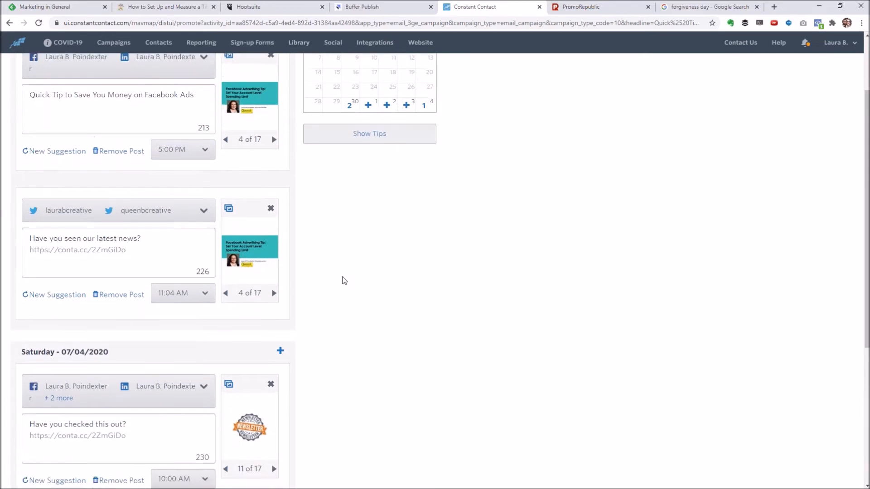
{"action": "scroll", "coordinate": [343, 280], "scroll_direction": "up", "scroll_amount": 2}
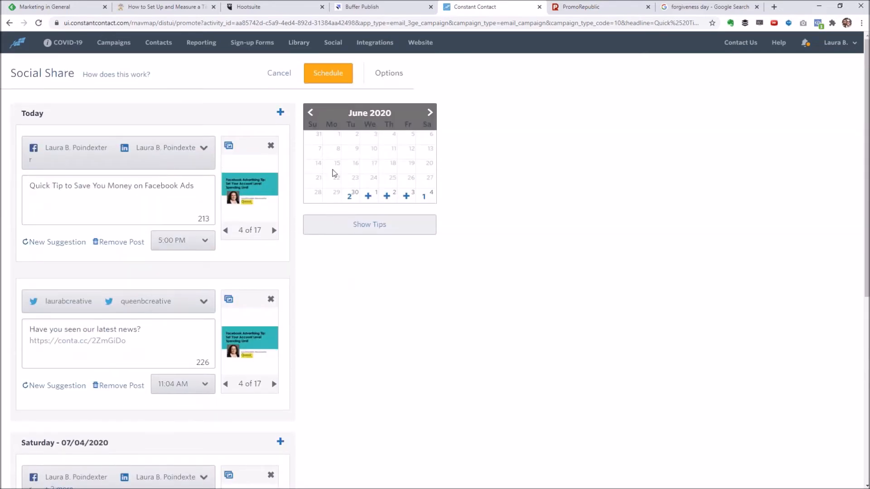
{"action": "left_click_drag", "start_coordinate": [133, 347], "coordinate": [24, 332]}
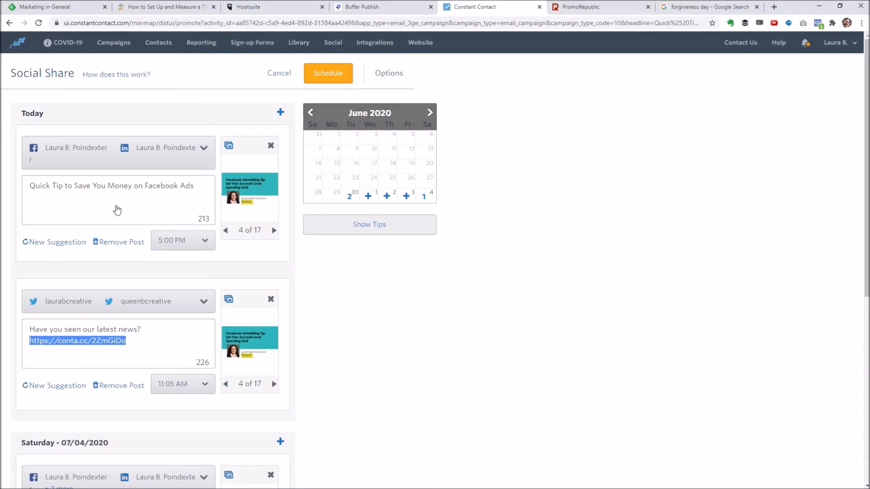
Open the campaign list and copy the share URL of the sent "Facebook Ads Spending Limit video" email.
{"action": "left_click", "coordinate": [114, 43]}
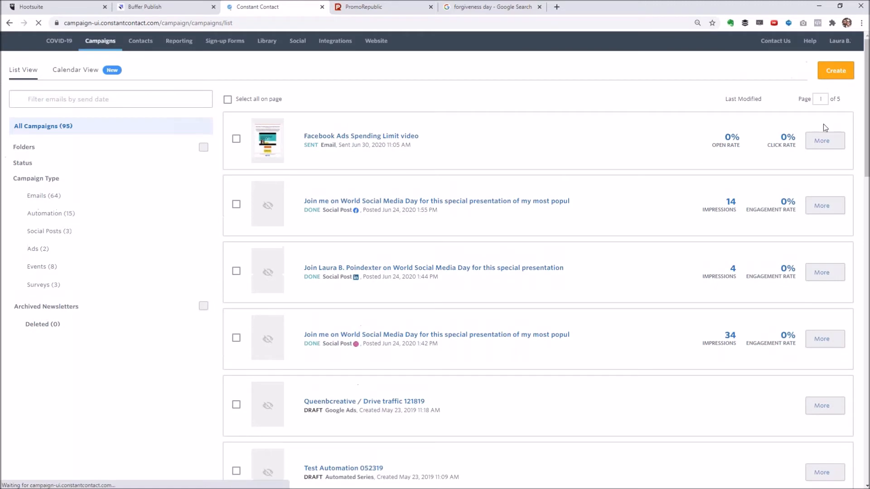
{"action": "left_click", "coordinate": [827, 142]}
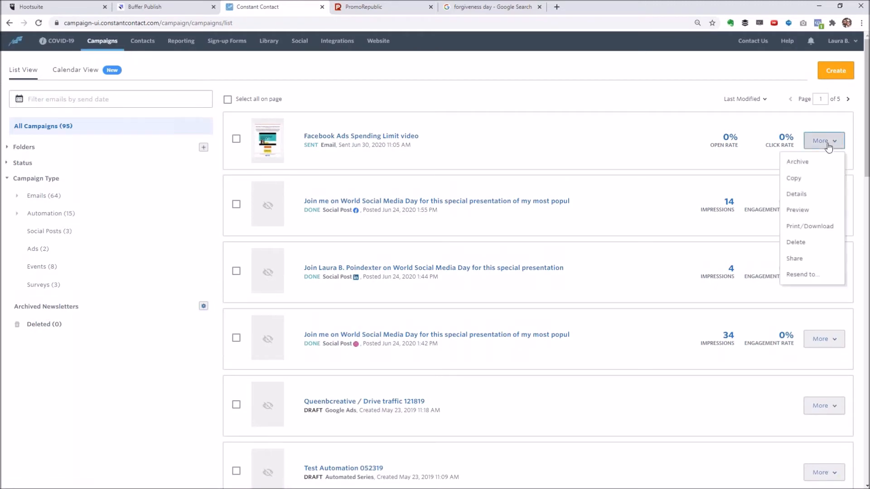
{"action": "left_click", "coordinate": [793, 258]}
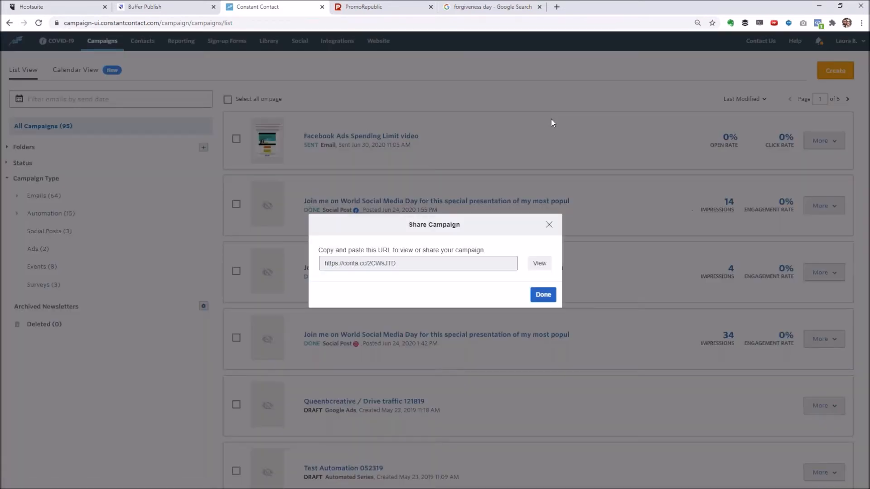
{"action": "left_click_drag", "start_coordinate": [396, 262], "coordinate": [332, 261]}
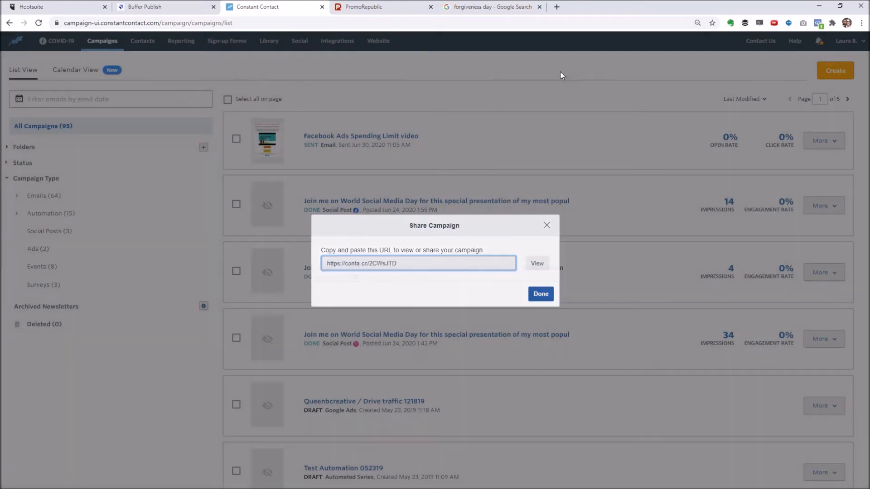
{"action": "left_click", "coordinate": [557, 7]}
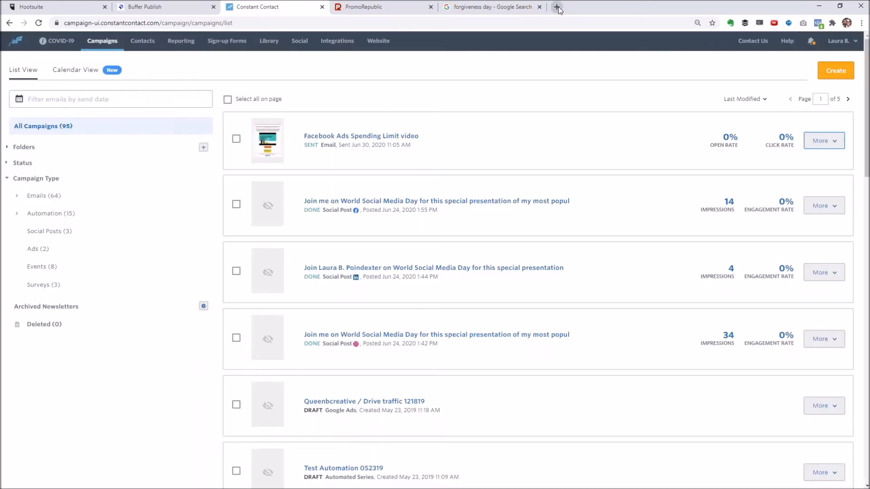
{"action": "type", "text": "https://conta.cc/2CWsJTD"}
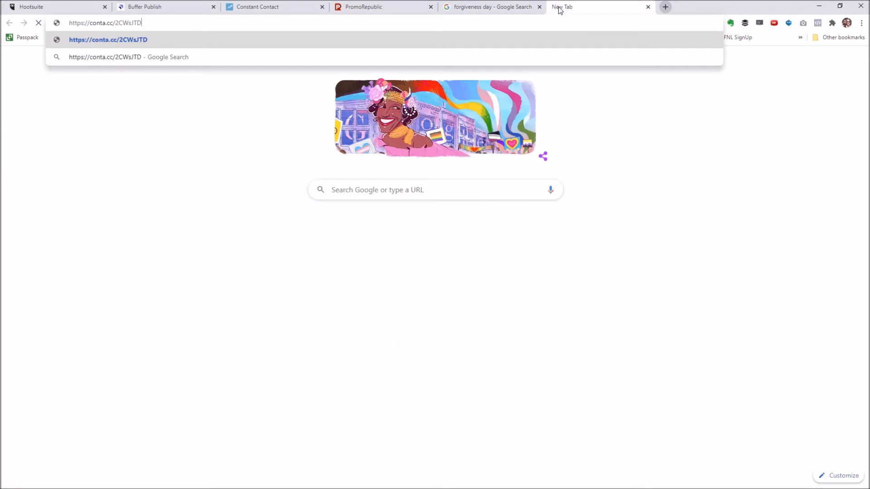
{"action": "key", "text": "Return"}
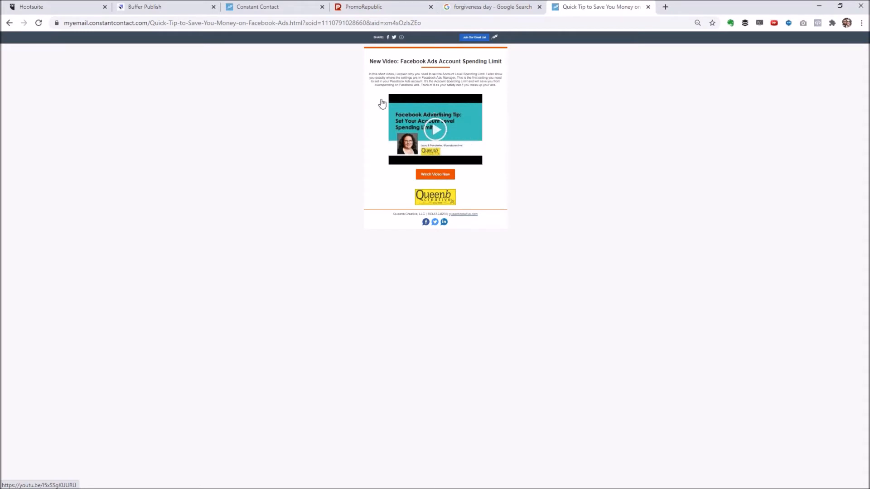
Return to Constant Contact and start scheduling social posts from the "Facebook Ads Spending Limit video" email's details.
{"action": "left_click", "coordinate": [262, 10]}
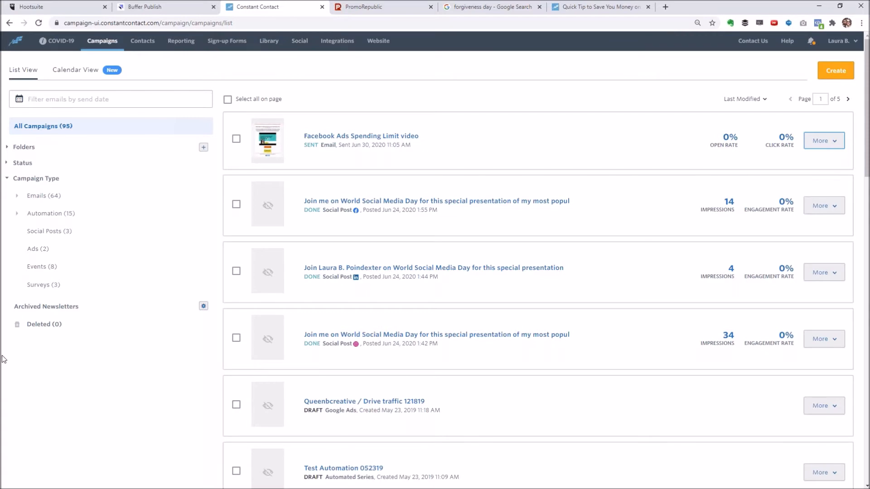
{"action": "left_click", "coordinate": [380, 136]}
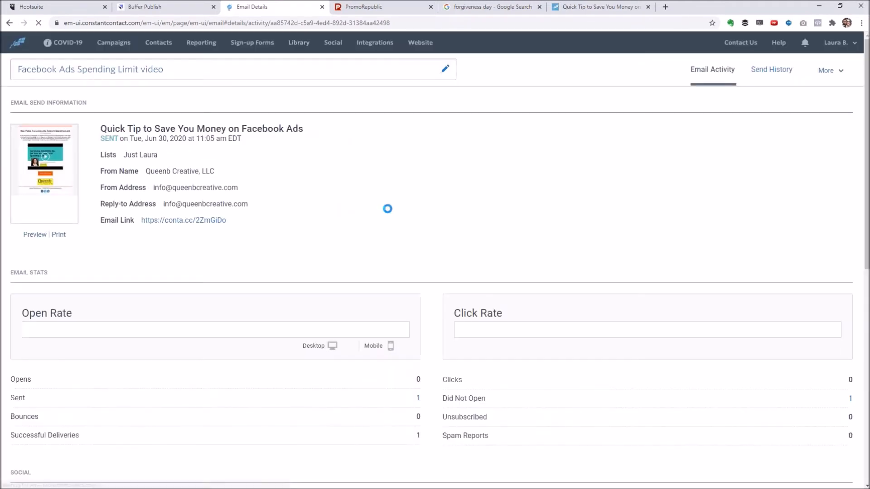
{"action": "scroll", "coordinate": [358, 240], "scroll_direction": "down", "scroll_amount": 5}
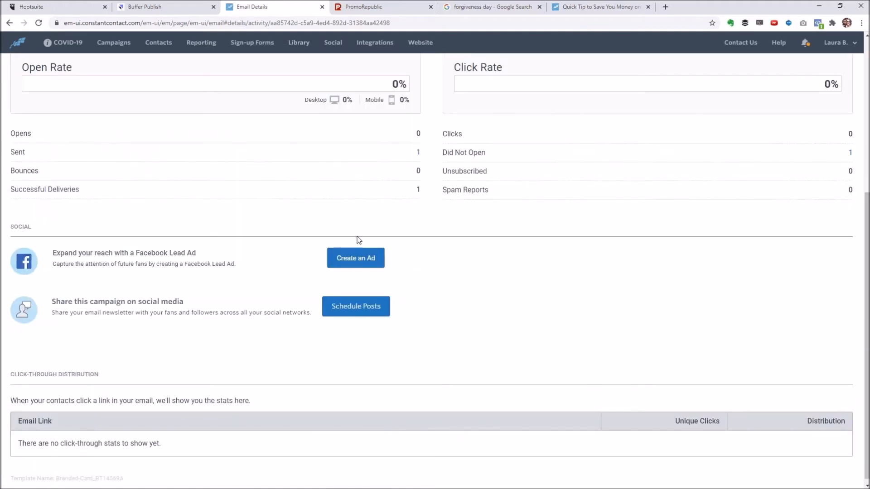
{"action": "left_click", "coordinate": [351, 313]}
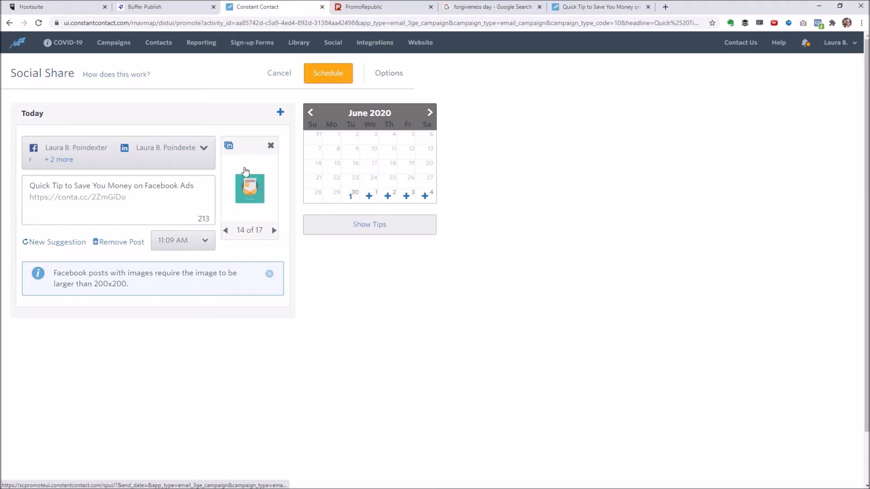
Insert the 640x640 selfie of a woman and a man from the image library into today's post.
{"action": "left_click", "coordinate": [229, 145]}
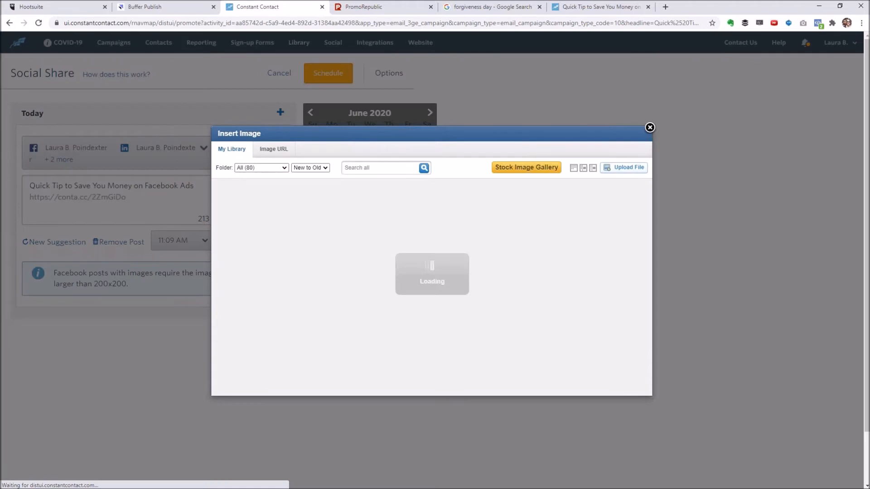
{"action": "scroll", "coordinate": [457, 299], "scroll_direction": "down", "scroll_amount": 5}
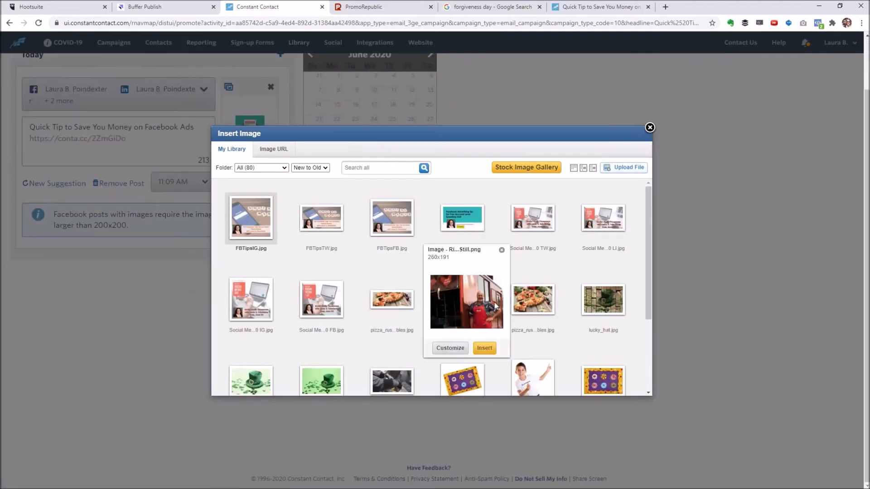
{"action": "scroll", "coordinate": [568, 311], "scroll_direction": "down", "scroll_amount": 6}
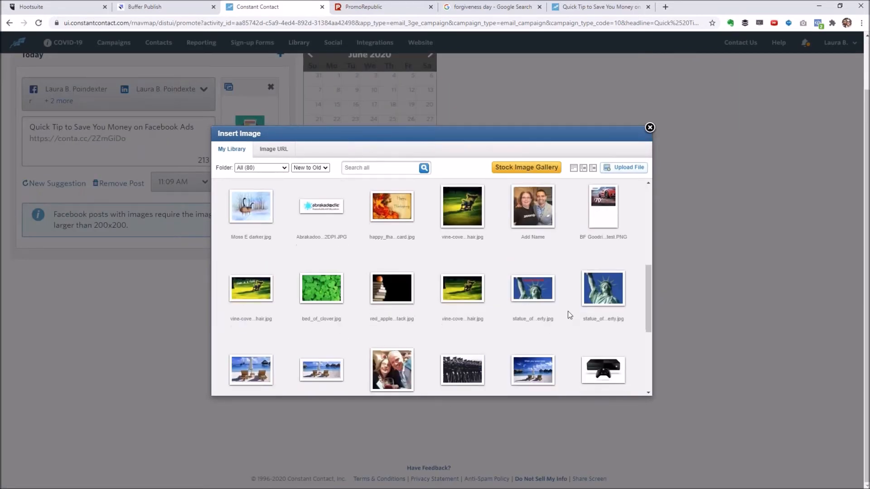
{"action": "scroll", "coordinate": [566, 311], "scroll_direction": "up", "scroll_amount": 4}
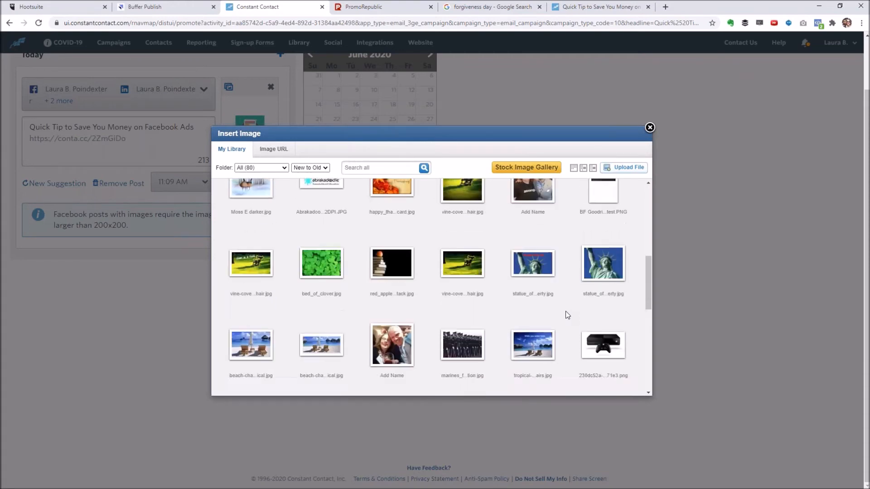
{"action": "mouse_move", "coordinate": [396, 365]}
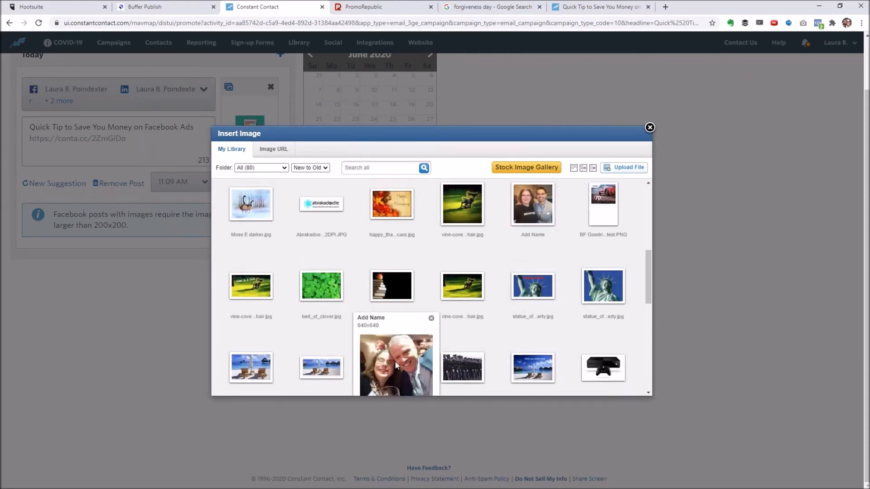
{"action": "left_click", "coordinate": [396, 365]}
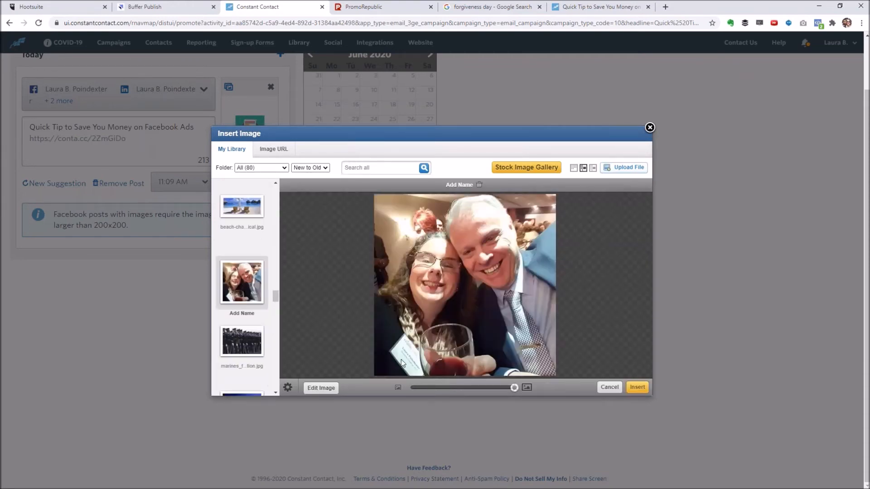
{"action": "left_click", "coordinate": [636, 387]}
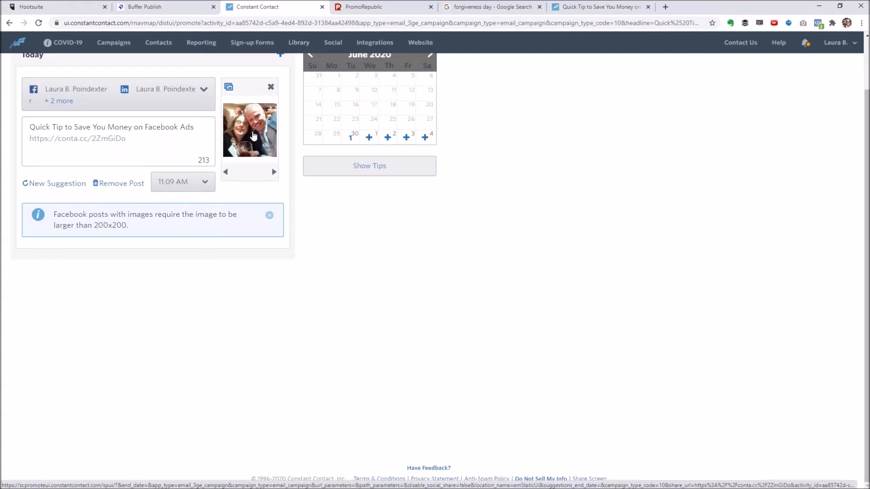
View the image library and the stock image gallery for today's post, leaving the current image in place.
{"action": "left_click", "coordinate": [229, 87]}
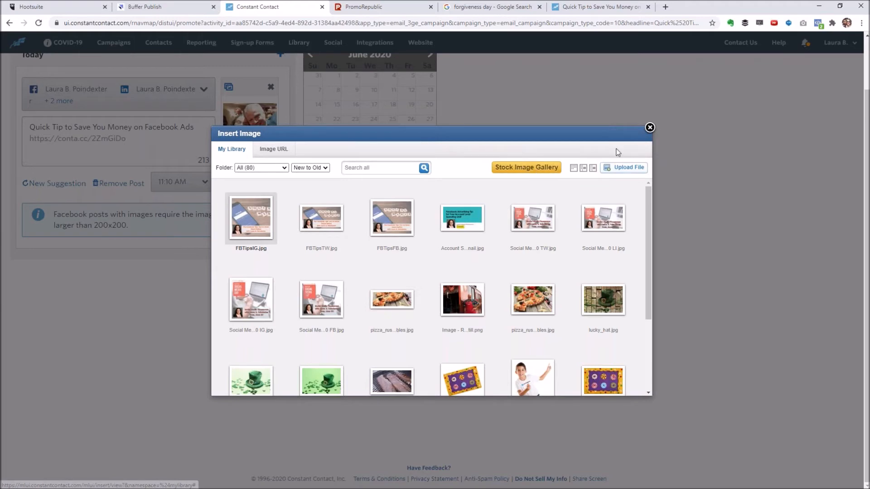
{"action": "left_click", "coordinate": [529, 168]}
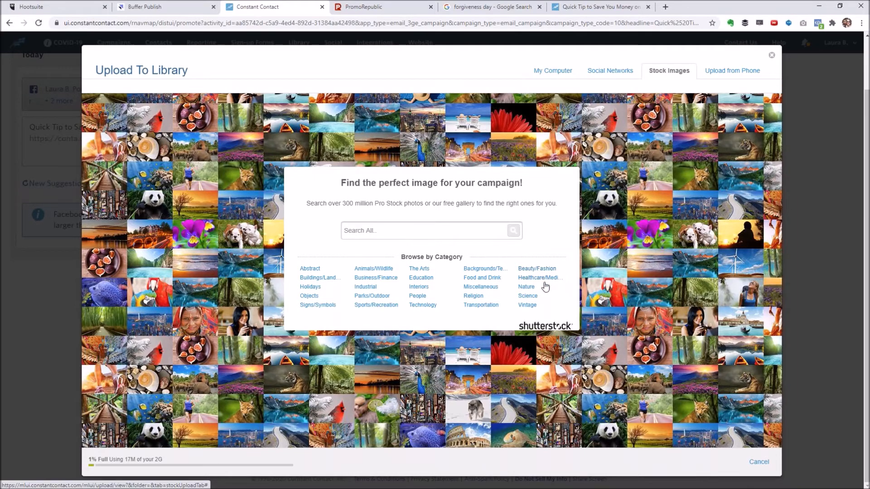
{"action": "left_click", "coordinate": [772, 55]}
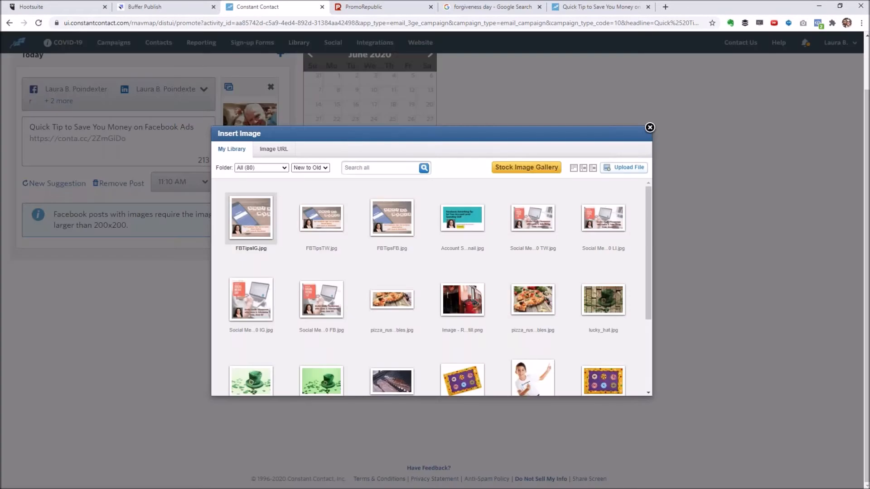
{"action": "left_click", "coordinate": [650, 128]}
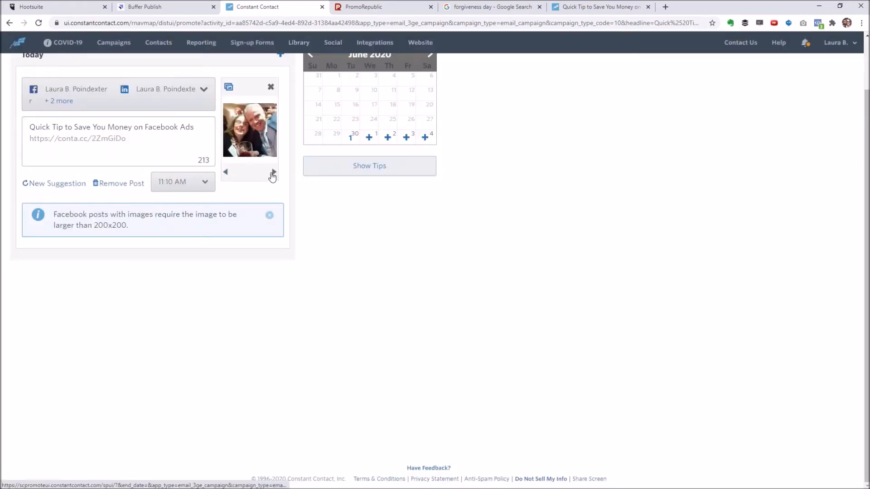
{"action": "scroll", "coordinate": [271, 178], "scroll_direction": "up", "scroll_amount": 2}
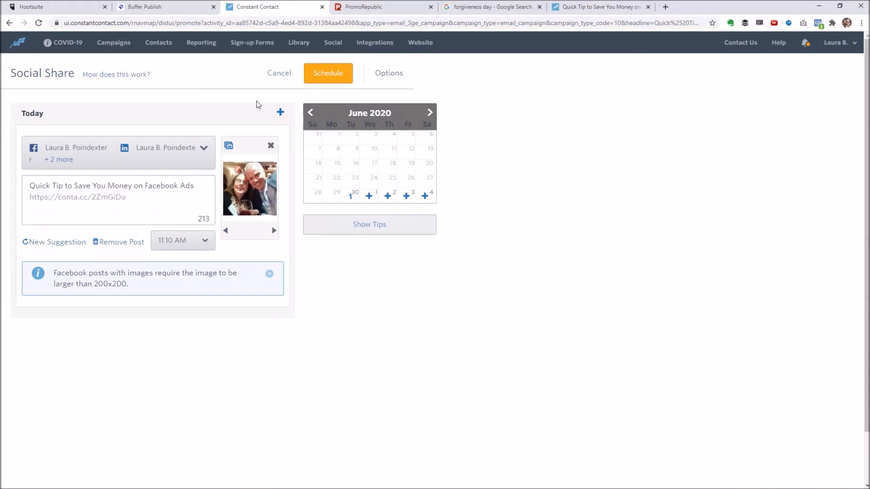
Leave the social share page and open the connected accounts in the Social section.
{"action": "left_click", "coordinate": [121, 47]}
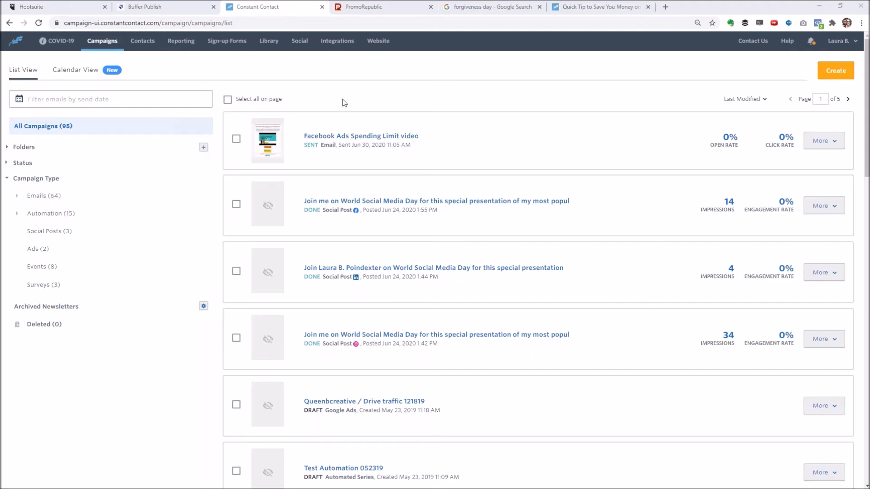
{"action": "left_click", "coordinate": [300, 43]}
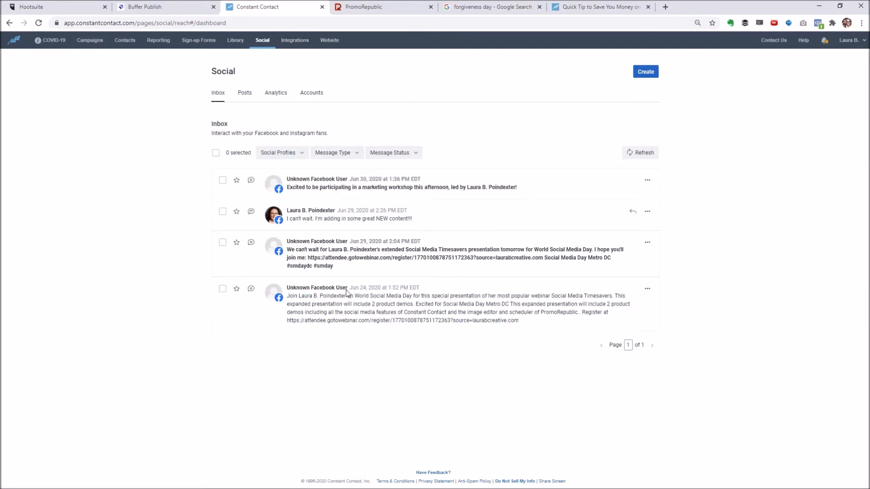
{"action": "left_click", "coordinate": [311, 96]}
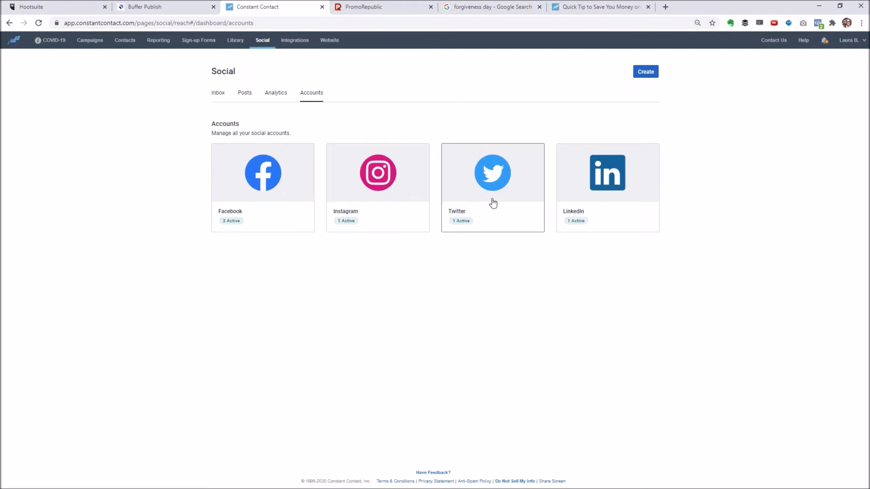
Examine the LinkedIn integration and the profiles available to connect, keeping the existing selection.
{"action": "left_click", "coordinate": [615, 183]}
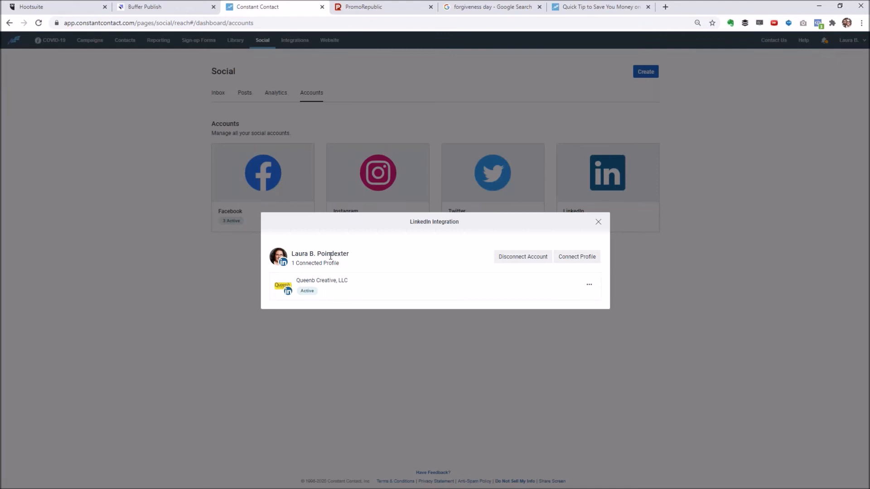
{"action": "left_click", "coordinate": [584, 261]}
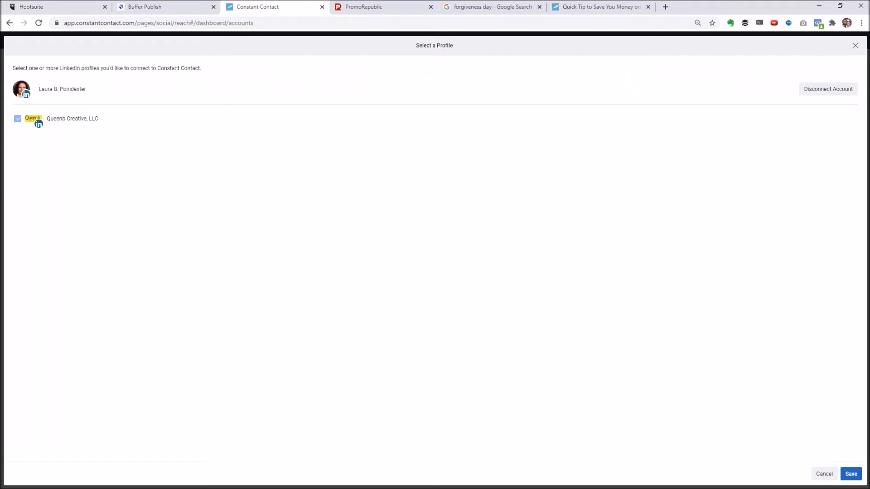
{"action": "left_click", "coordinate": [851, 473]}
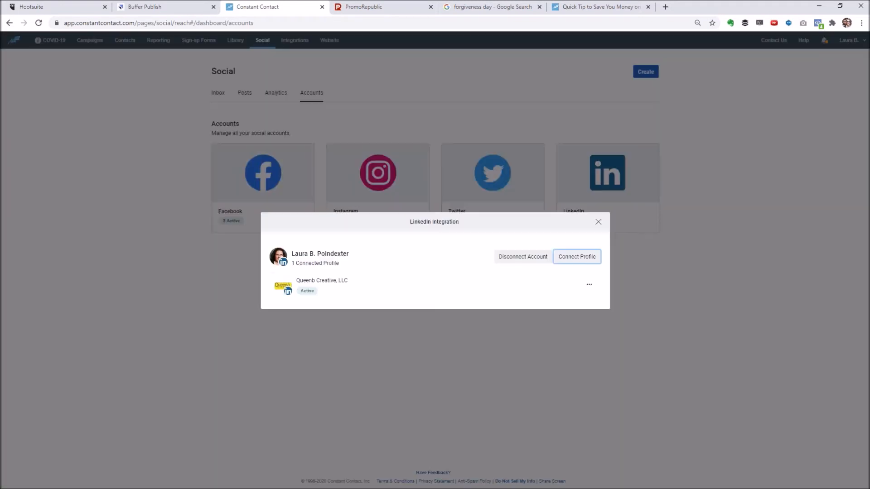
{"action": "left_click", "coordinate": [598, 223]}
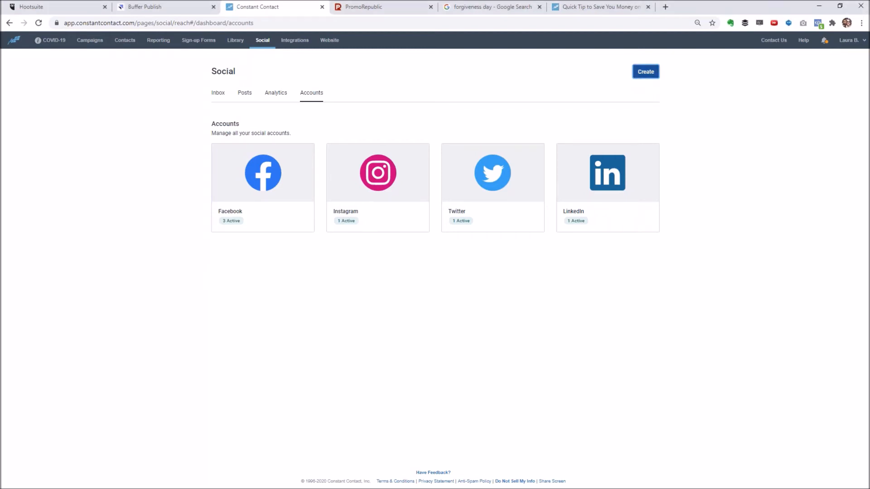
Create a new social post for the owner's personal Facebook page, Instagram, LinkedIn and Twitter profiles plus the Queenb Creative Facebook page.
{"action": "left_click", "coordinate": [640, 80]}
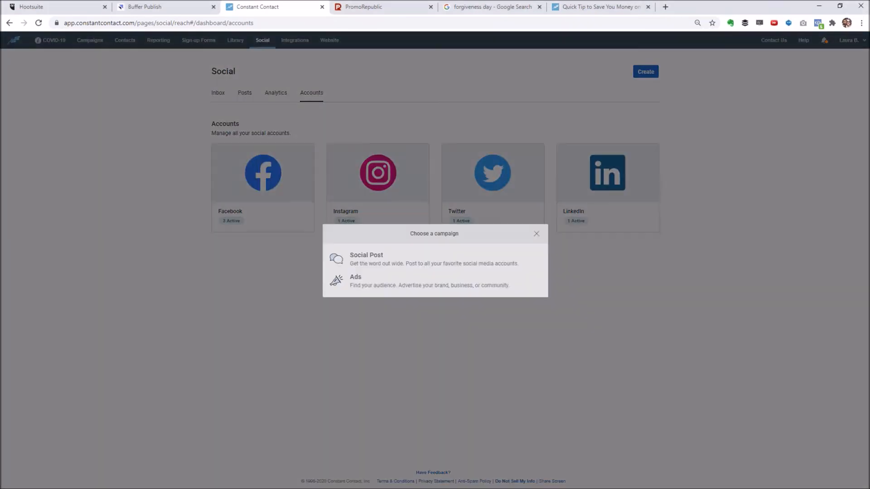
{"action": "left_click", "coordinate": [379, 267]}
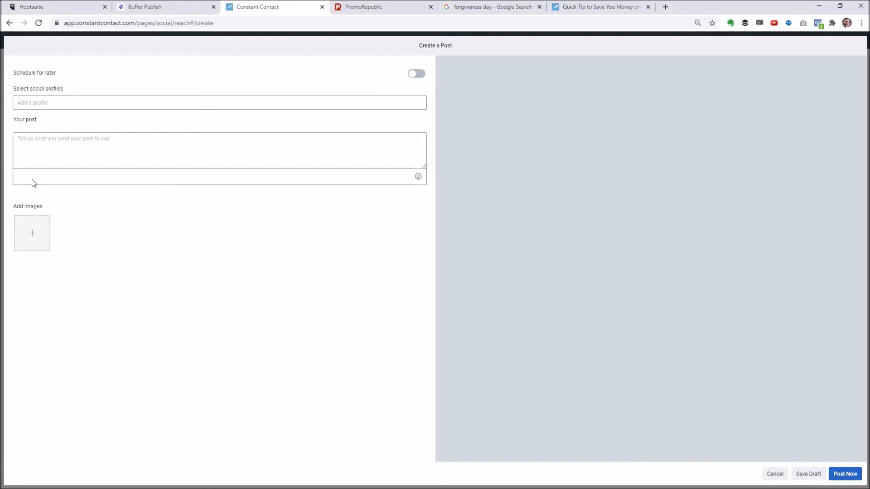
{"action": "left_click", "coordinate": [47, 103]}
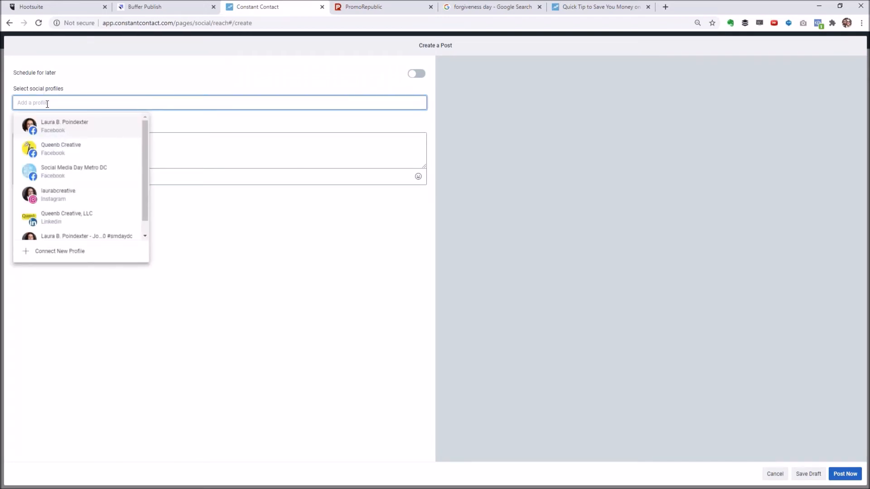
{"action": "left_click", "coordinate": [53, 126]}
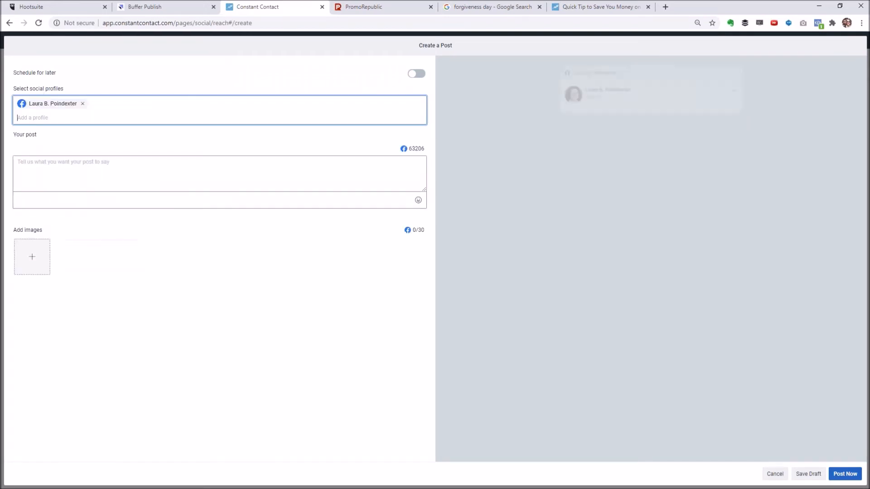
{"action": "left_click", "coordinate": [60, 119]}
{"action": "left_click", "coordinate": [58, 190]}
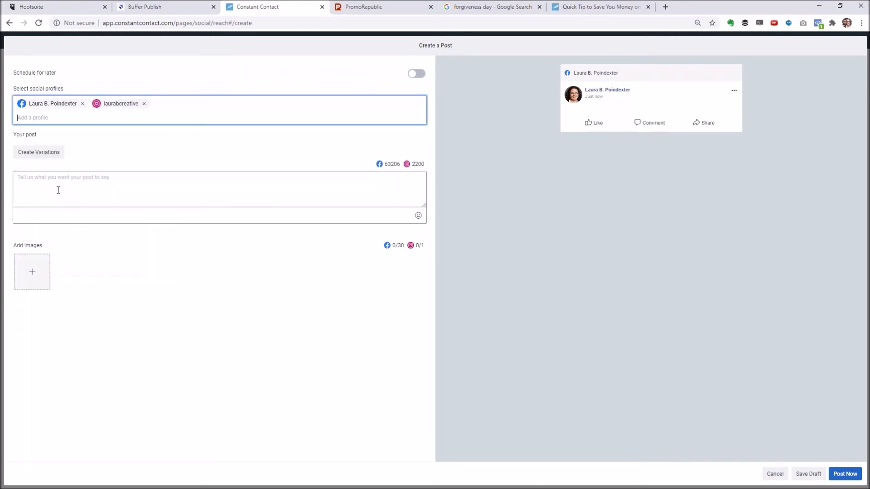
{"action": "left_click", "coordinate": [50, 117]}
{"action": "left_click", "coordinate": [48, 188]}
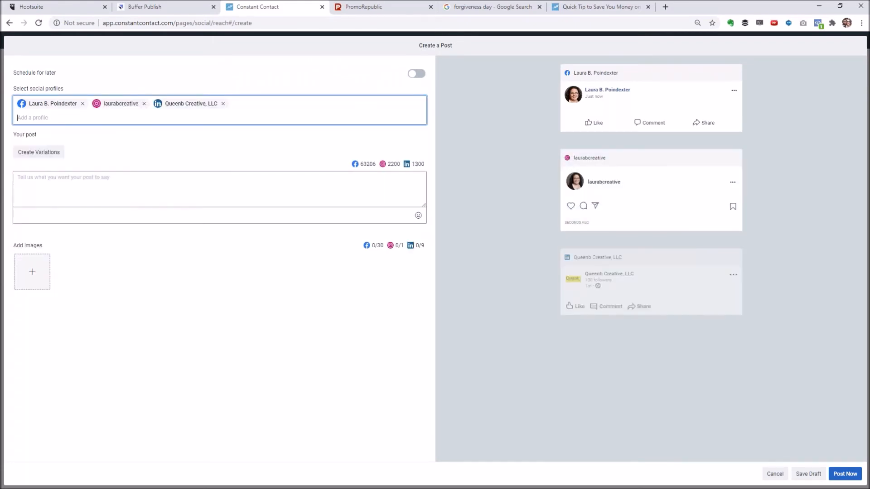
{"action": "left_click", "coordinate": [59, 116]}
{"action": "left_click", "coordinate": [59, 198]}
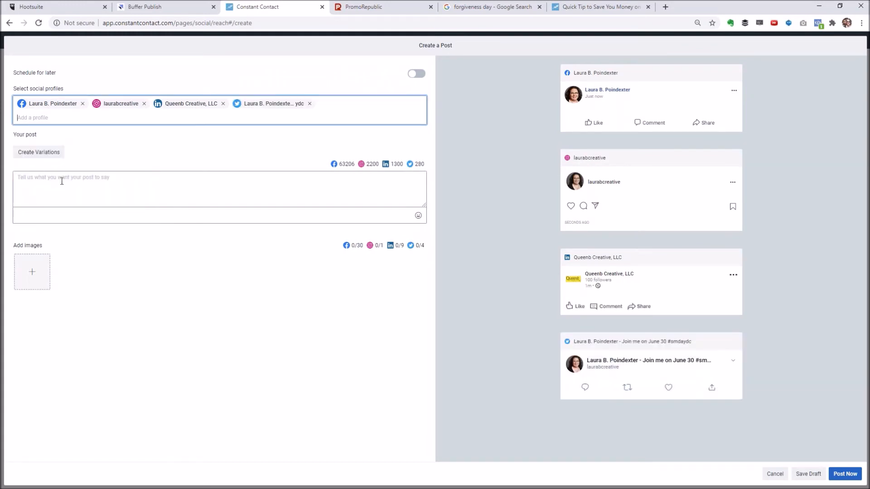
{"action": "left_click", "coordinate": [54, 118]}
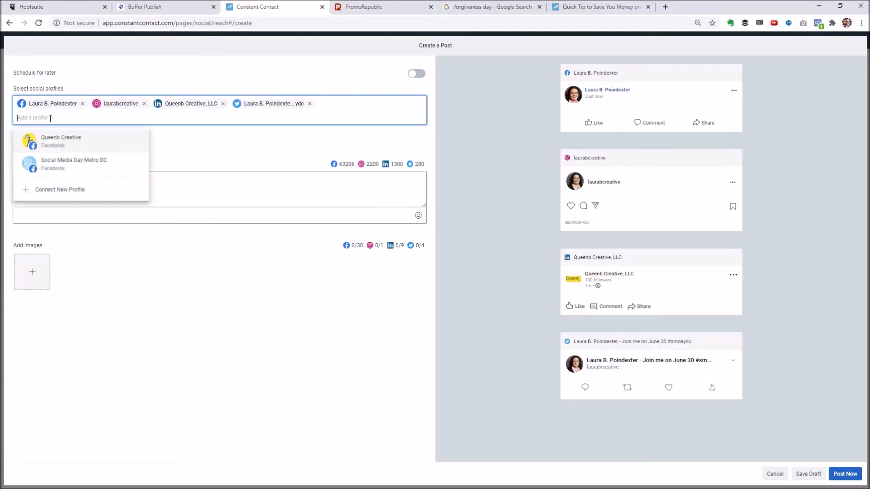
{"action": "left_click", "coordinate": [67, 144]}
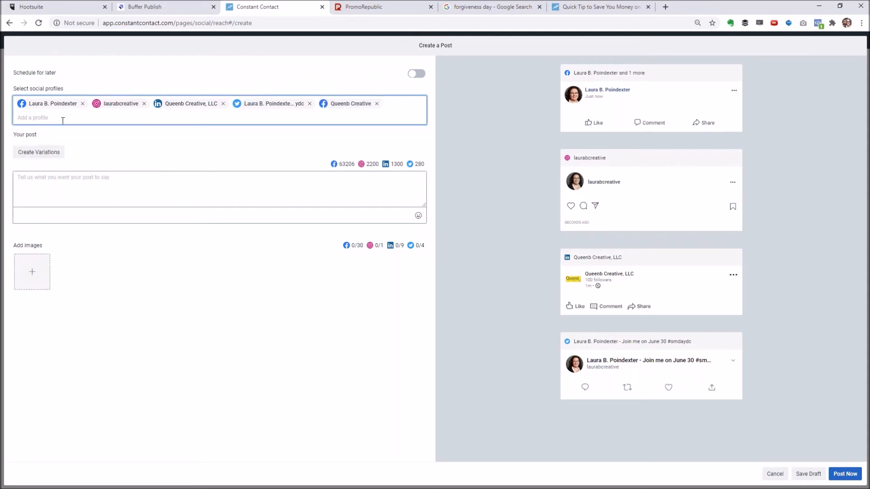
Fill the post with the prepared webinar text starting "You've heard all the advice on how to market on Facebook but let's kick it up a notch".
{"action": "left_click", "coordinate": [51, 182]}
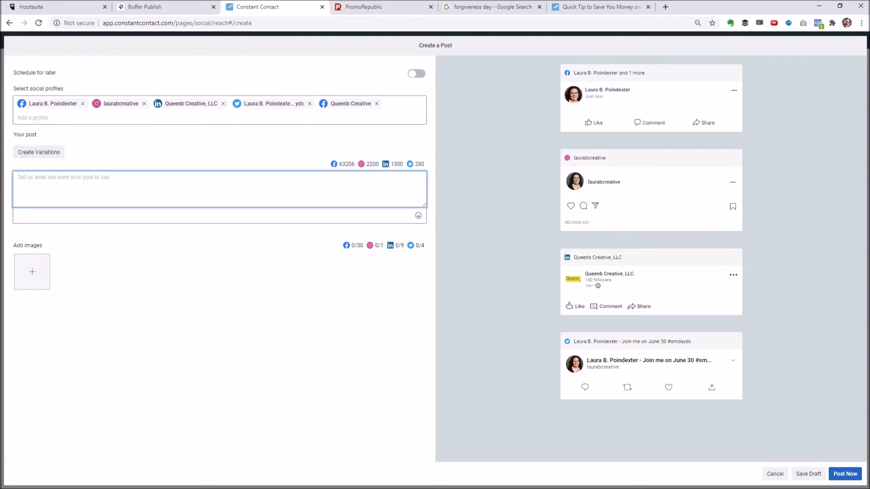
{"action": "key", "text": "alt+Tab"}
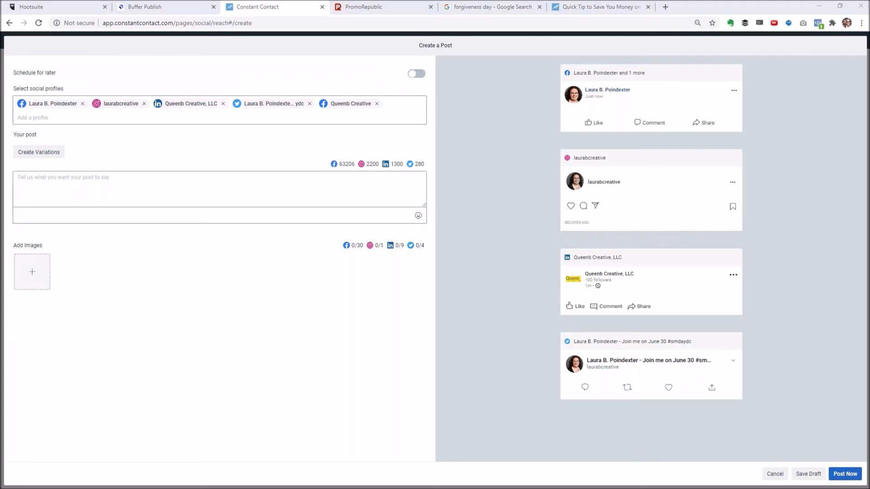
{"action": "left_click", "coordinate": [104, 186]}
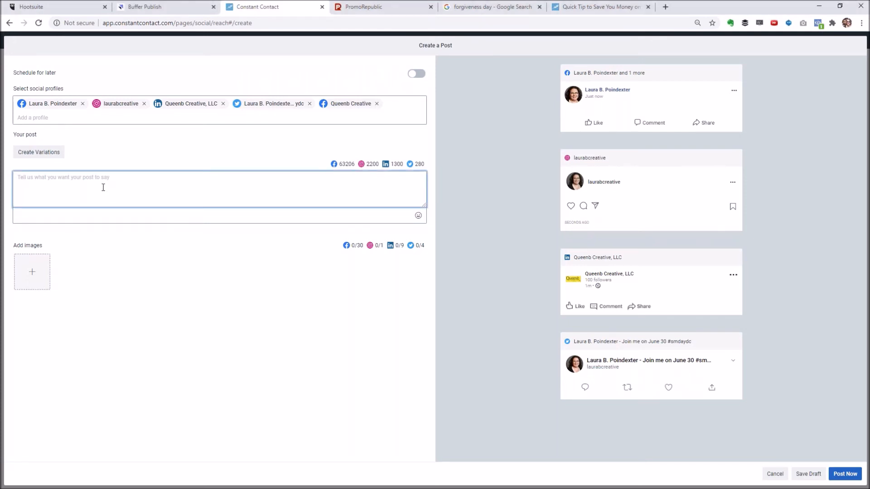
{"action": "type", "text": "You've heard all the advice on how to market on Facebook but let's kick it up a notch as Laura B. Poindexter shows you 5 advanced strategies for getting massive engagement with your fans no matter the size of your following."}
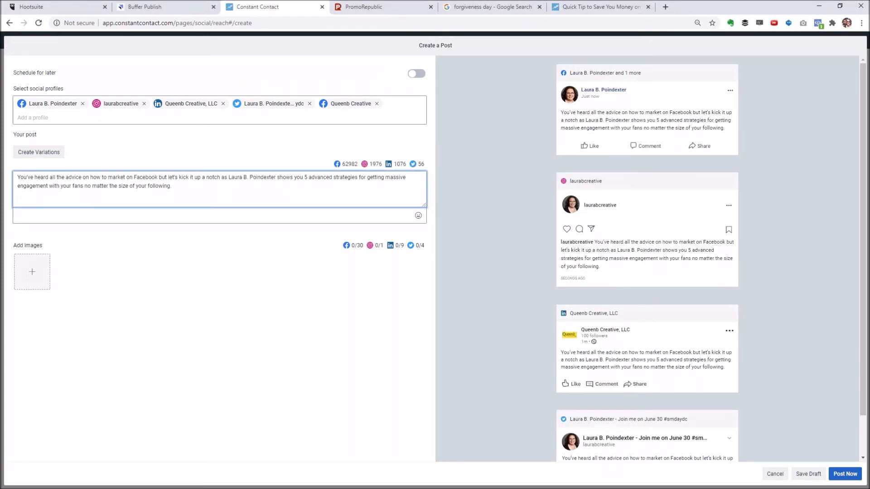
{"action": "key", "text": "alt+Tab"}
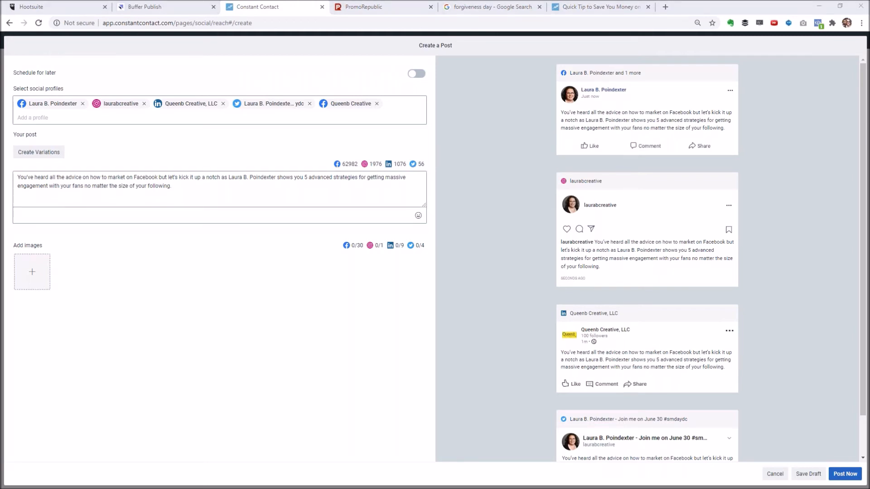
{"action": "left_click", "coordinate": [88, 197]}
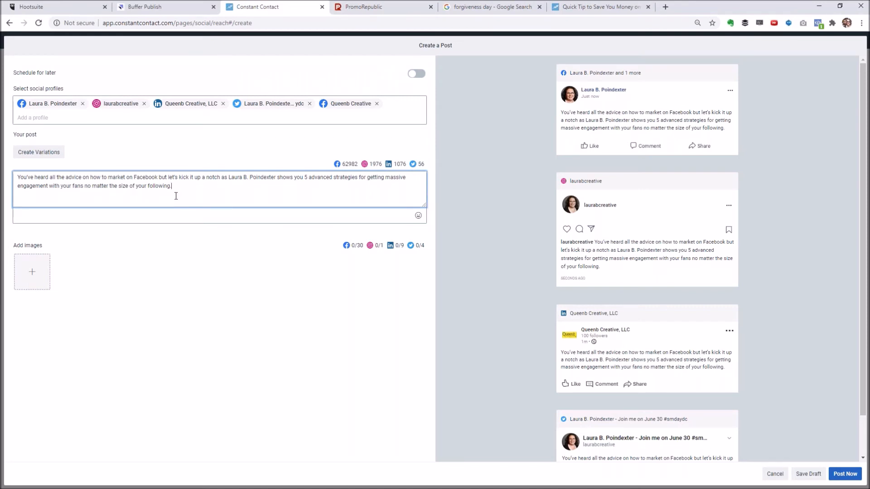
{"action": "key", "text": "Return"}
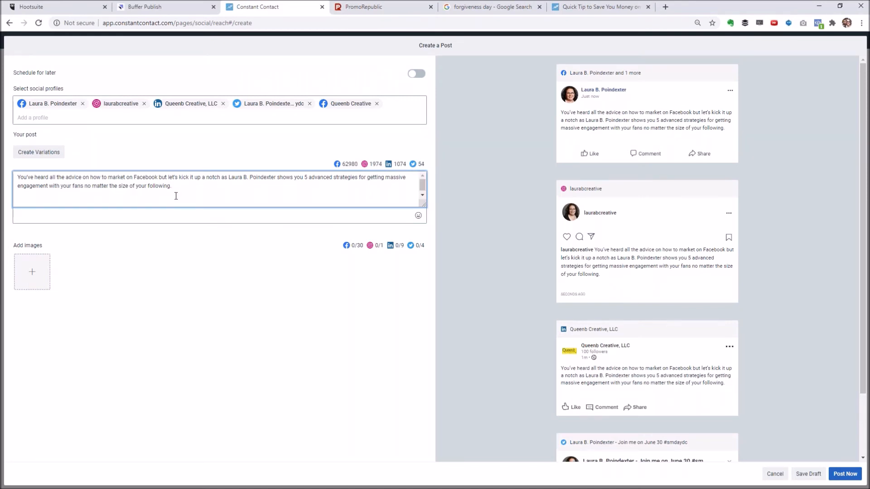
{"action": "type", "text": "https://www.laurabcreative.com/blog/event/webinar-the-facebook-tips-youve-never-heard-before-2"}
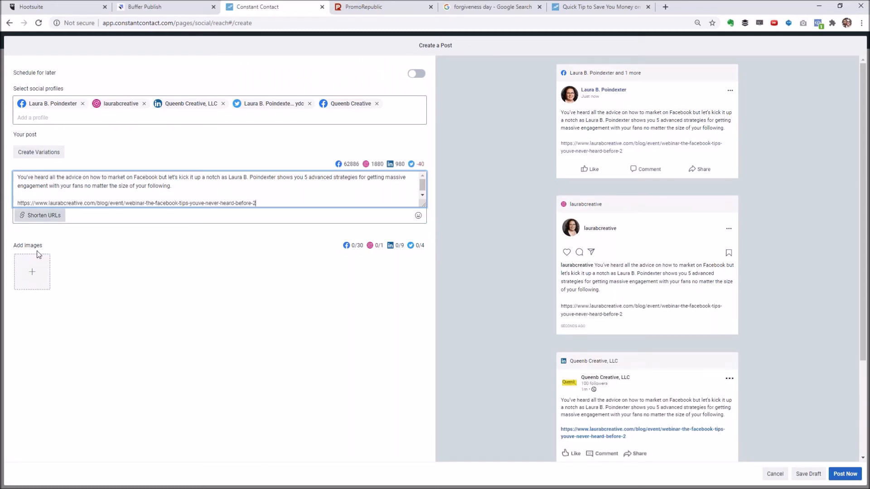
Insert FBTipsFB.jpg from the image library into the post and check the preview for each social network.
{"action": "left_click", "coordinate": [32, 273]}
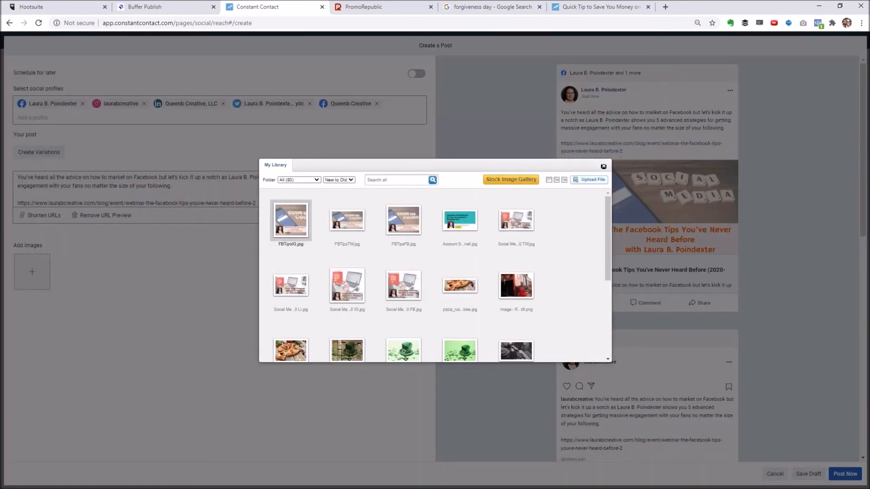
{"action": "left_click", "coordinate": [286, 245]}
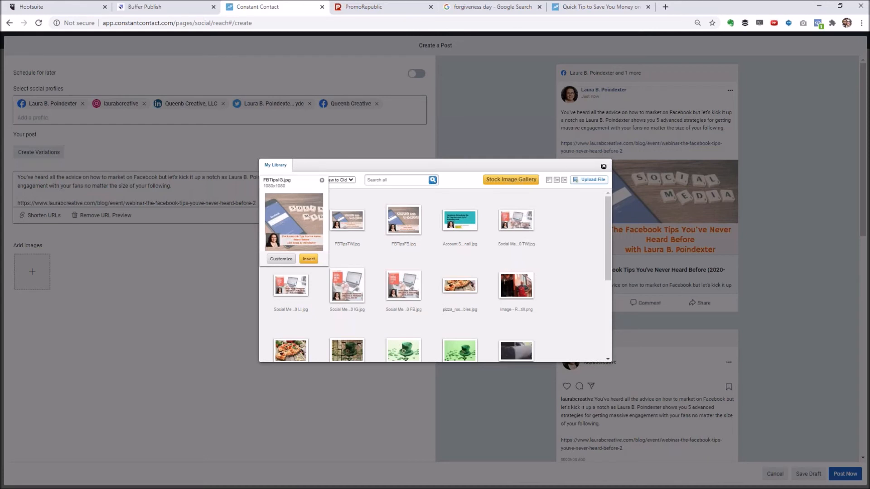
{"action": "left_click", "coordinate": [398, 235]}
{"action": "left_click", "coordinate": [419, 258]}
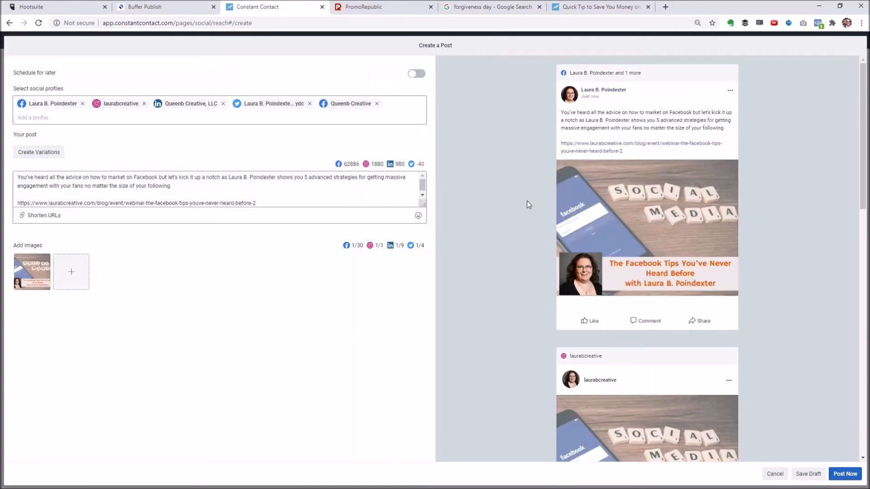
{"action": "scroll", "coordinate": [643, 175], "scroll_direction": "down", "scroll_amount": 20}
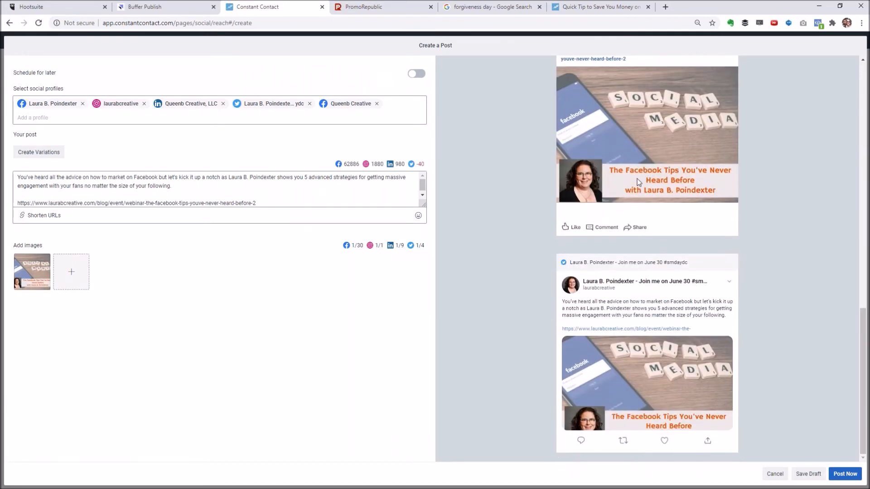
{"action": "scroll", "coordinate": [637, 178], "scroll_direction": "up", "scroll_amount": 10}
{"action": "scroll", "coordinate": [637, 179], "scroll_direction": "up", "scroll_amount": 3}
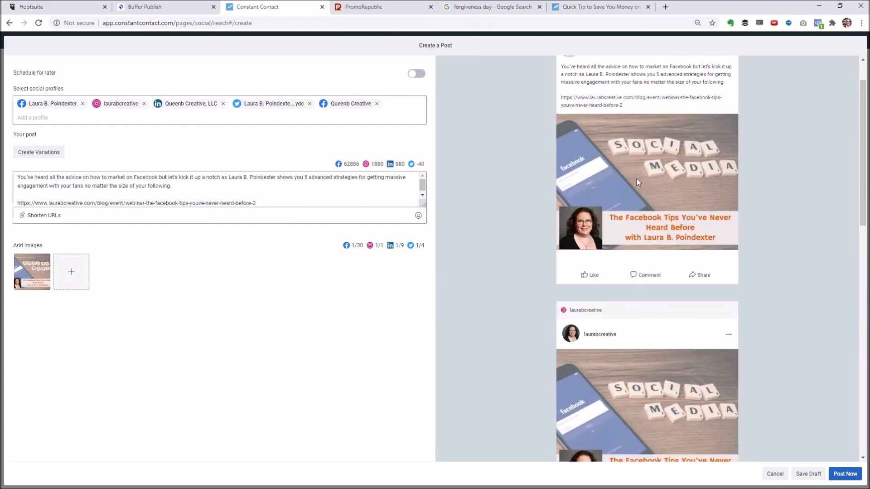
{"action": "scroll", "coordinate": [637, 178], "scroll_direction": "down", "scroll_amount": 4}
{"action": "scroll", "coordinate": [636, 179], "scroll_direction": "up", "scroll_amount": 5}
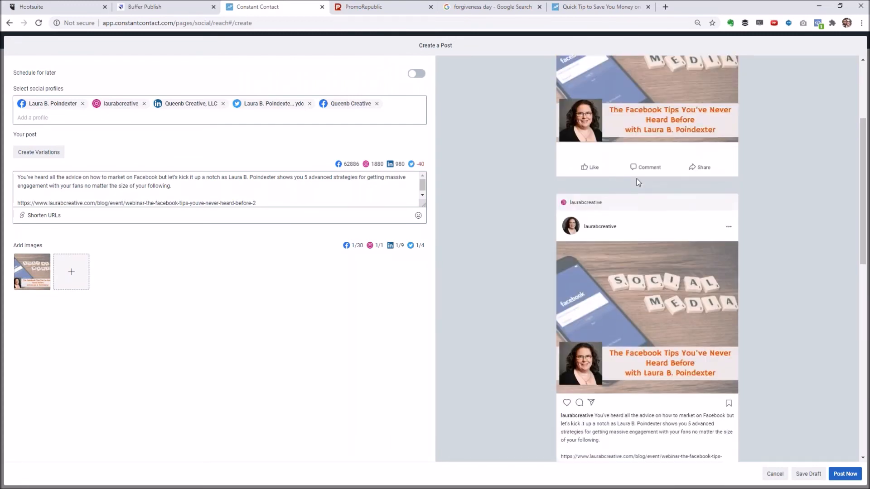
Turn on scheduling for later publication and set the post time to 3:30 PM.
{"action": "scroll", "coordinate": [637, 183], "scroll_direction": "down", "scroll_amount": 1}
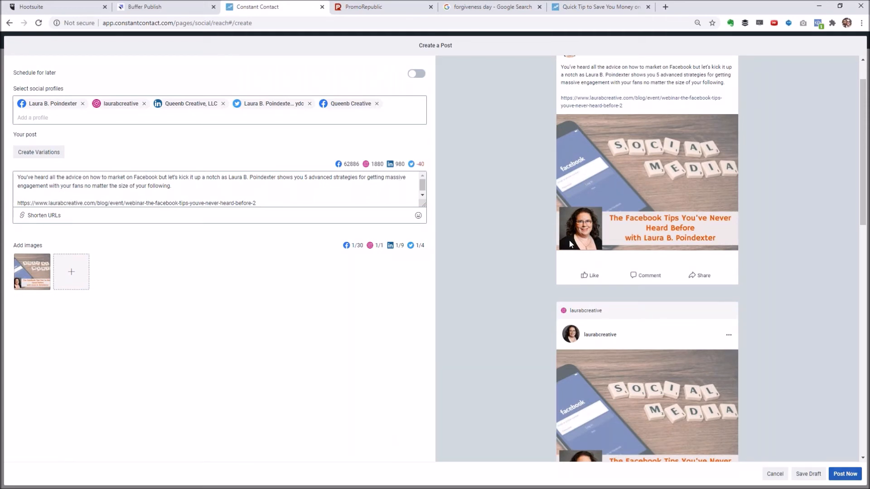
{"action": "left_click", "coordinate": [417, 76]}
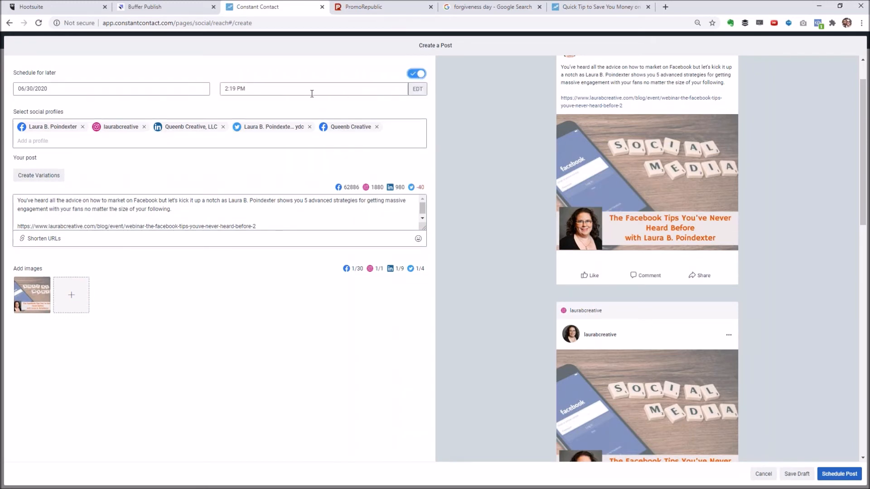
{"action": "left_click", "coordinate": [411, 76]}
{"action": "left_click", "coordinate": [412, 76]}
{"action": "left_click", "coordinate": [382, 88]}
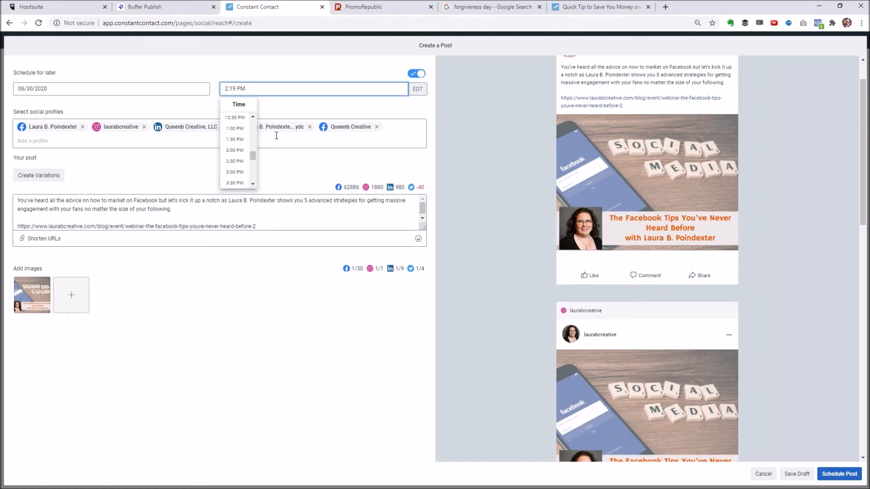
{"action": "left_click", "coordinate": [236, 182]}
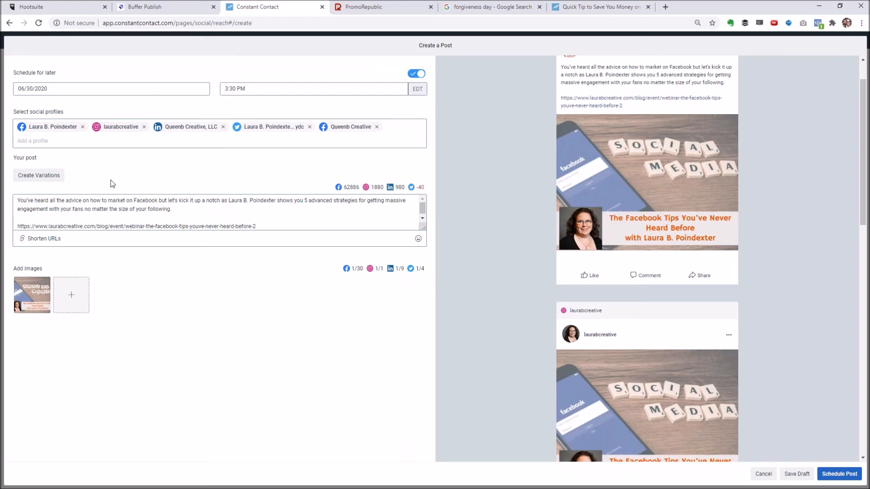
Create separate post variations for each network and remove the webinar link from the Instagram version.
{"action": "left_click", "coordinate": [47, 179]}
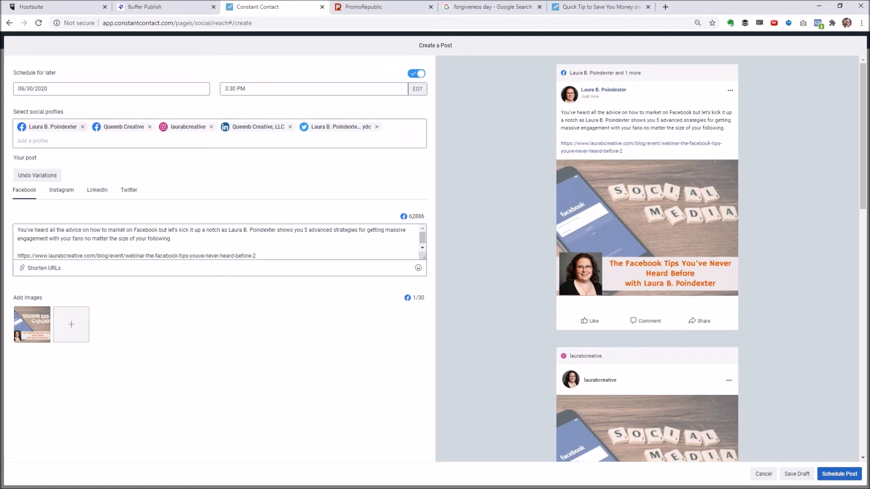
{"action": "left_click", "coordinate": [62, 195]}
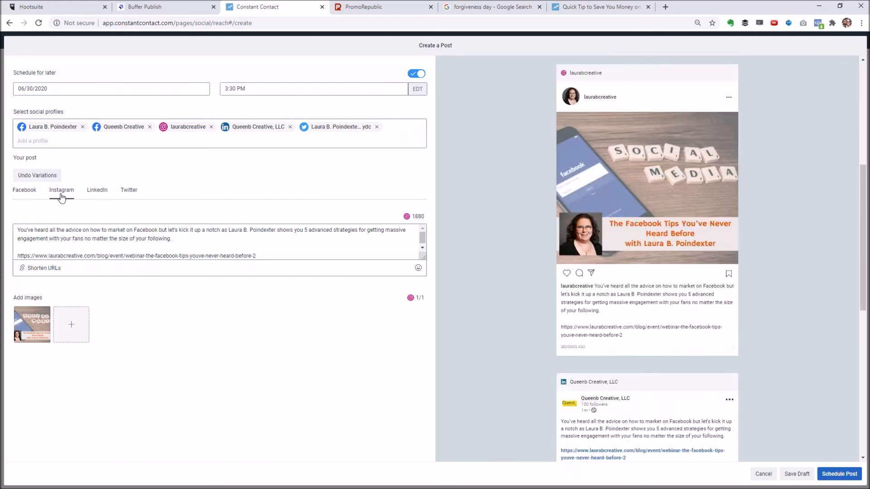
{"action": "left_click_drag", "start_coordinate": [175, 234], "coordinate": [267, 256]}
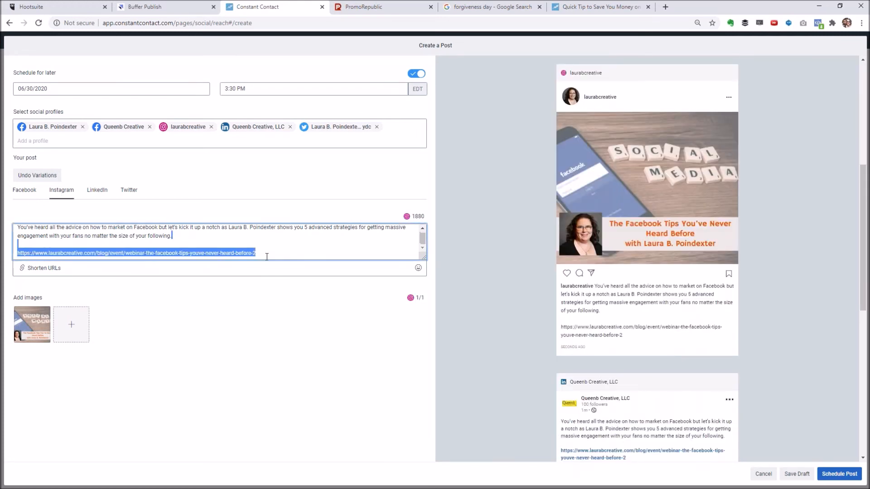
{"action": "key", "text": "BackSpace"}
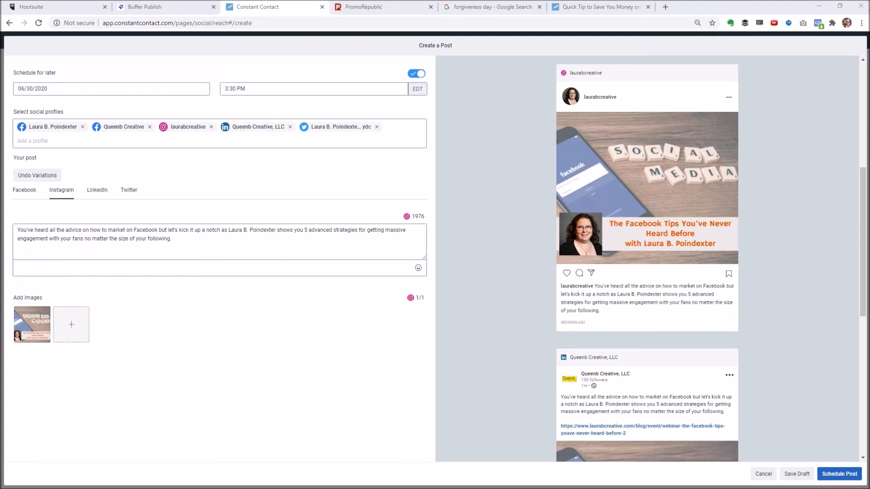
Add "Follow the link in my bio to my calendar to register." to the Instagram text, with spaced-off hashtags #socialmediamarketing, #facebooktips and #smallbusinessmarketing below.
{"action": "left_click", "coordinate": [33, 253]}
{"action": "left_click", "coordinate": [200, 245]}
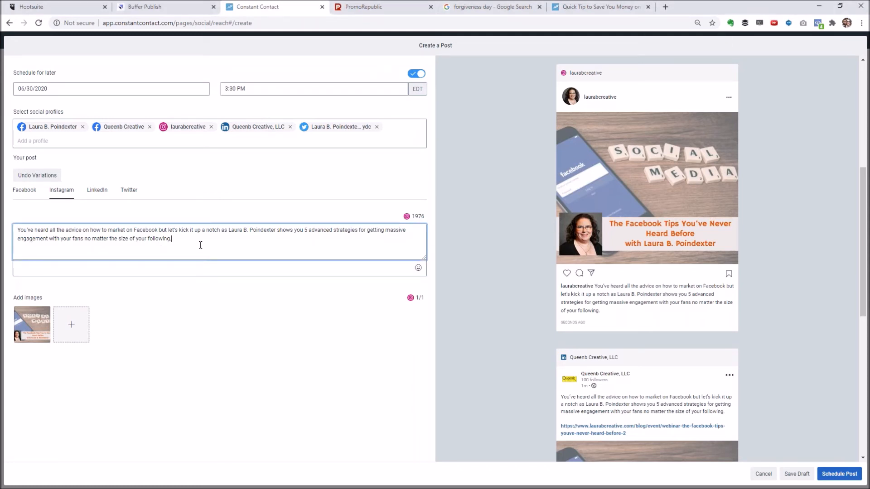
{"action": "type", "text": "Follow the link in my bio to my calendar to register #socialmediamarketing #facebooktips #smallbusinessmarketing"}
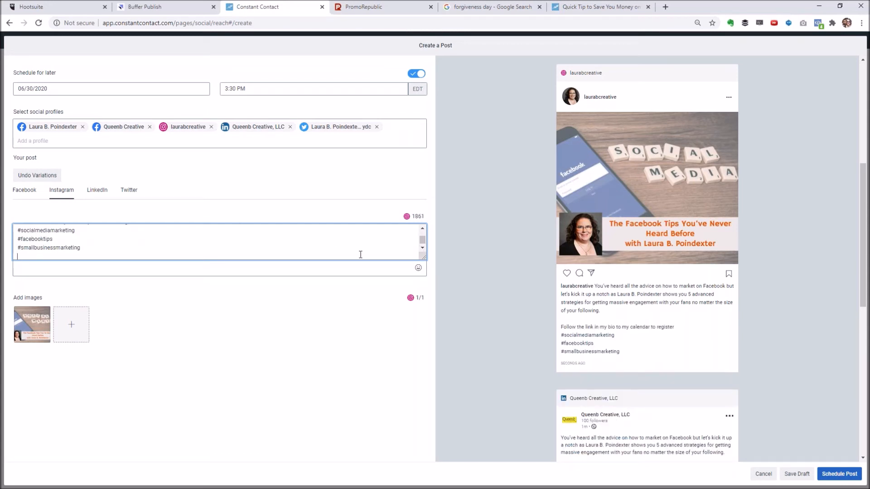
{"action": "left_click_drag", "start_coordinate": [424, 257], "coordinate": [425, 314]}
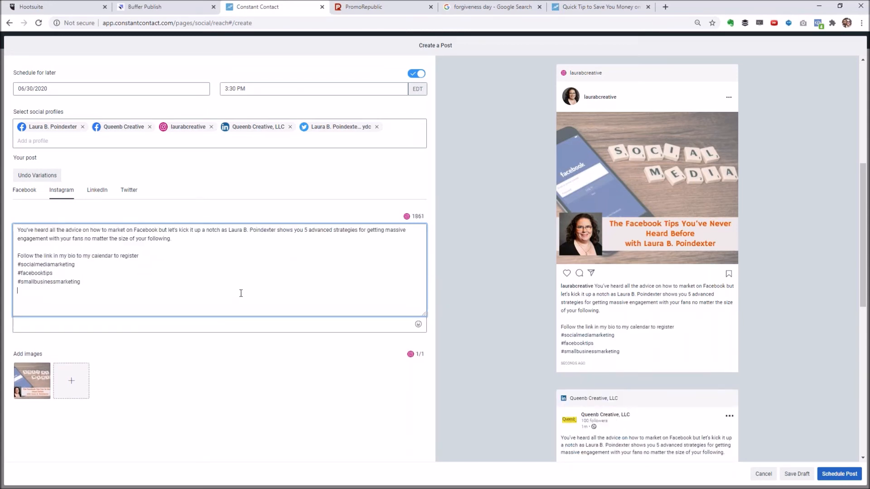
{"action": "left_click", "coordinate": [145, 258]}
{"action": "key", "text": "Return"}
{"action": "key", "text": "Return"}
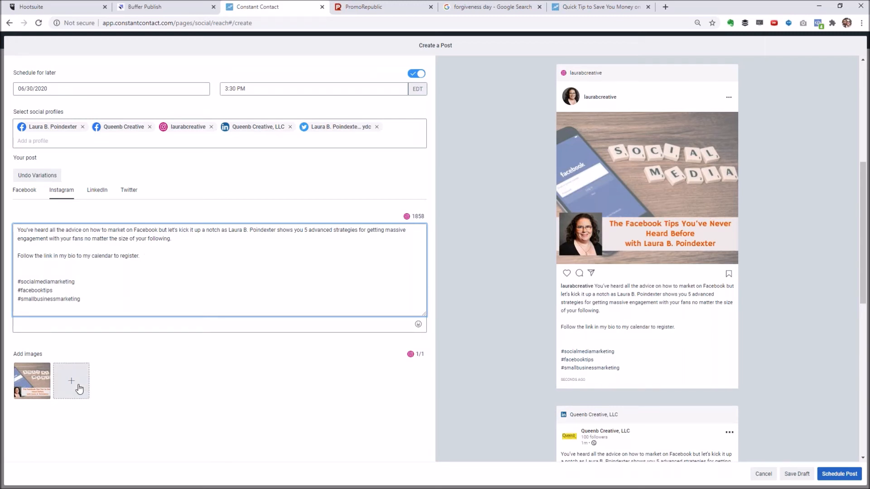
Replace the Instagram variation's image with FBTipsIG.jpg from the image library.
{"action": "mouse_move", "coordinate": [40, 374]}
{"action": "left_click", "coordinate": [39, 390]}
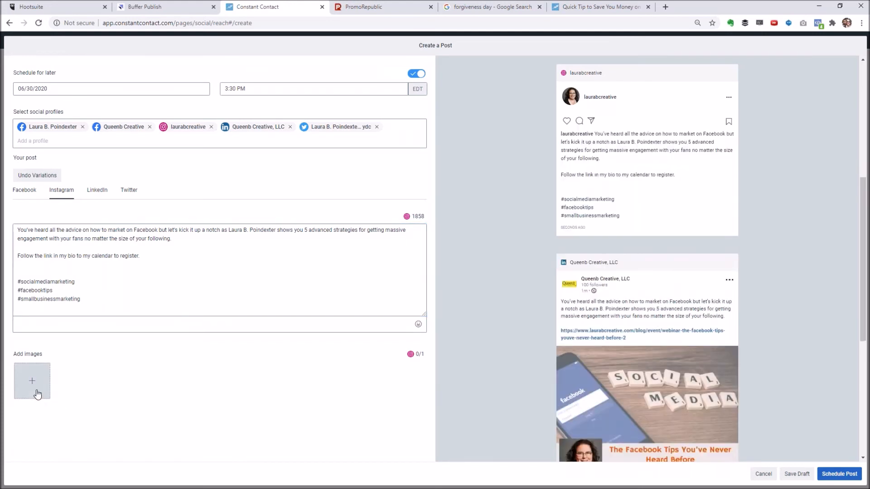
{"action": "left_click", "coordinate": [33, 385]}
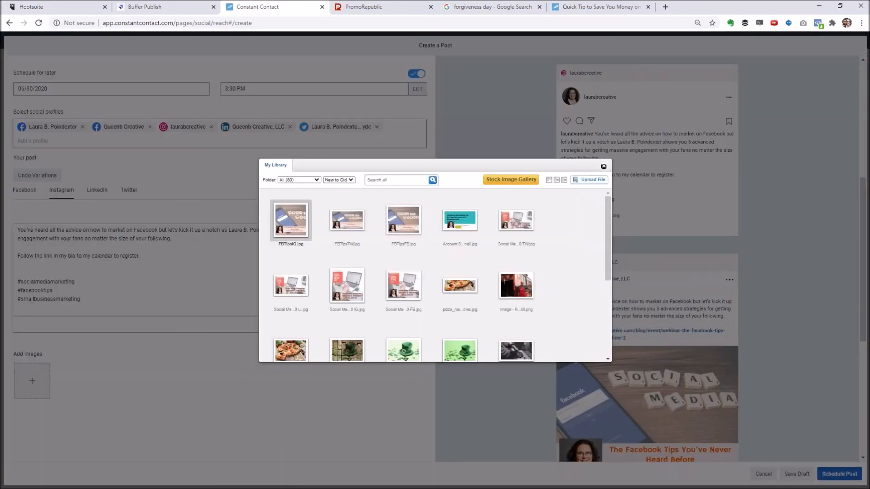
{"action": "mouse_move", "coordinate": [292, 221]}
{"action": "left_click", "coordinate": [308, 258]}
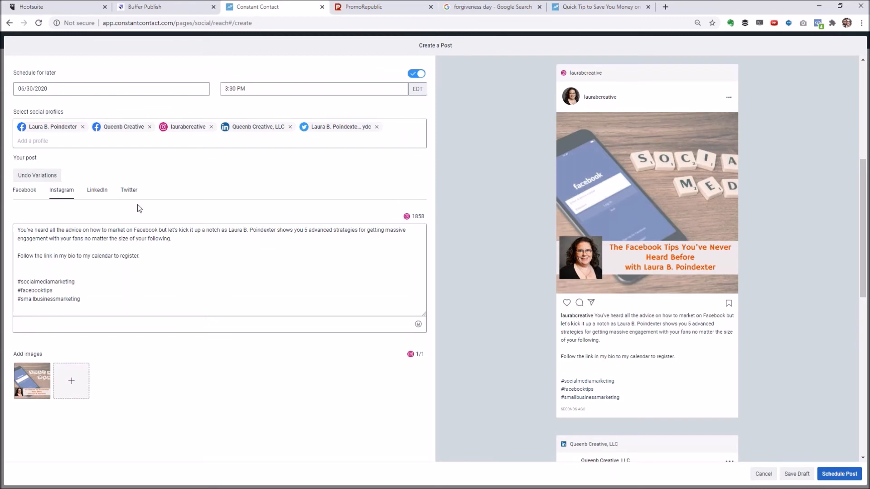
Replace the LinkedIn variation's image with FBTipsTW.jpg from the image library.
{"action": "left_click", "coordinate": [97, 191]}
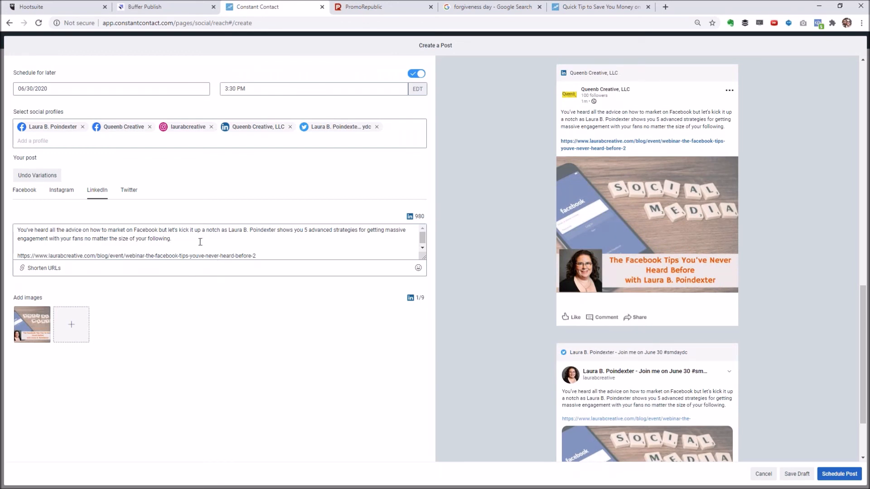
{"action": "mouse_move", "coordinate": [37, 310]}
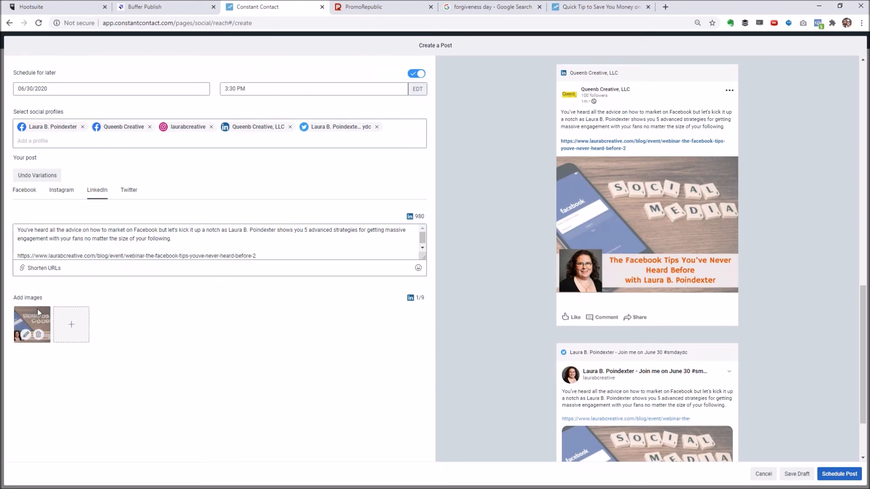
{"action": "left_click", "coordinate": [72, 327]}
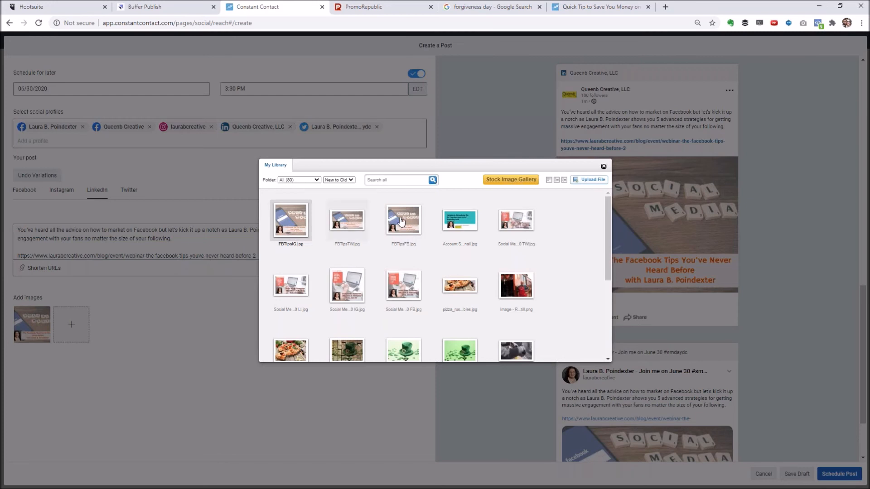
{"action": "left_click", "coordinate": [603, 166]}
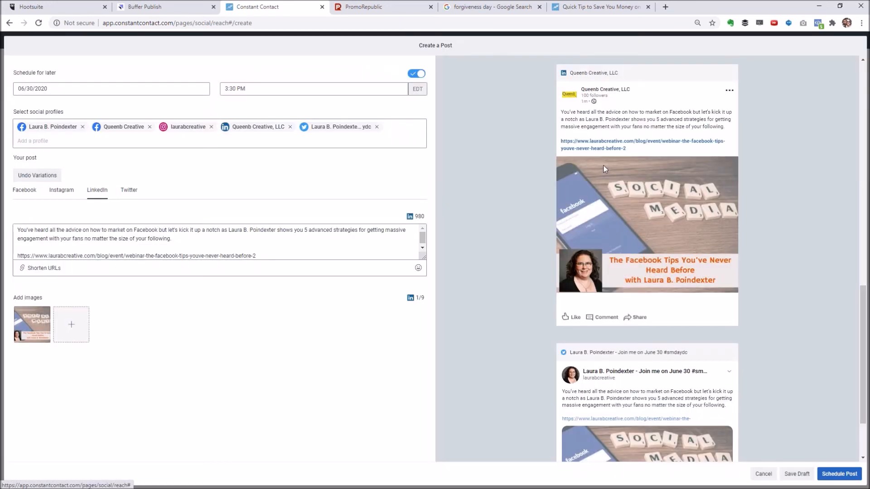
{"action": "left_click", "coordinate": [71, 324]}
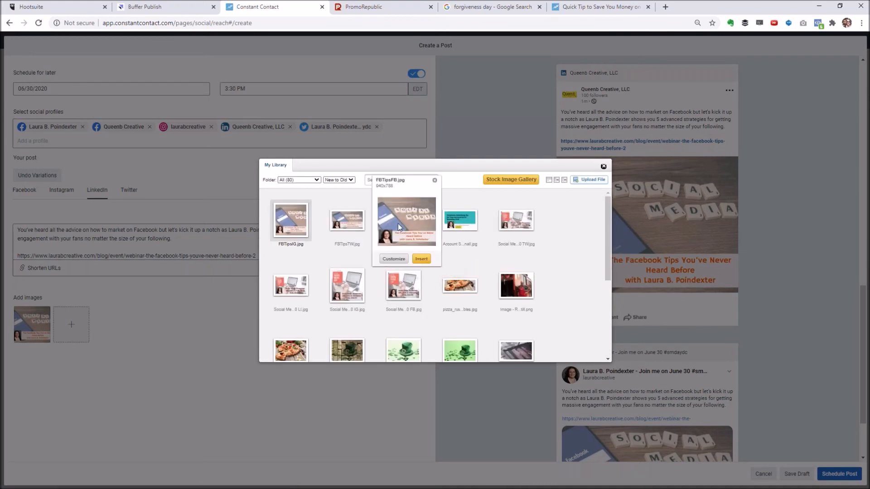
{"action": "left_click", "coordinate": [349, 226]}
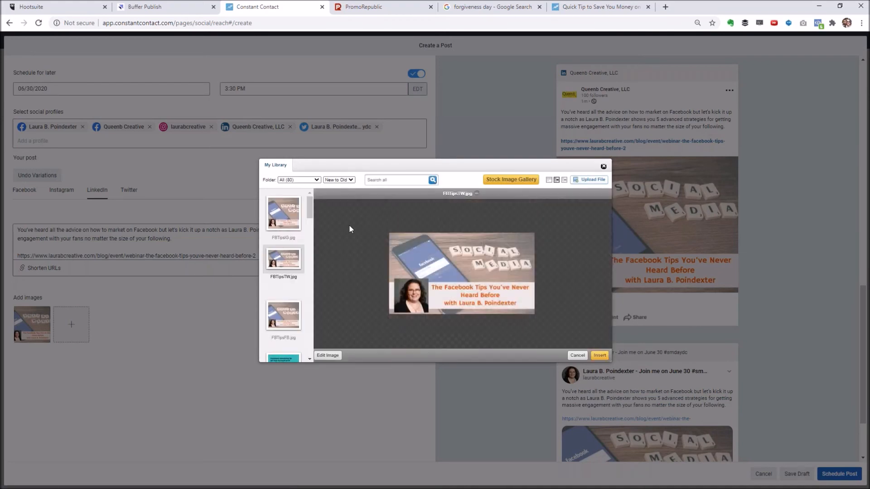
{"action": "left_click", "coordinate": [599, 355]}
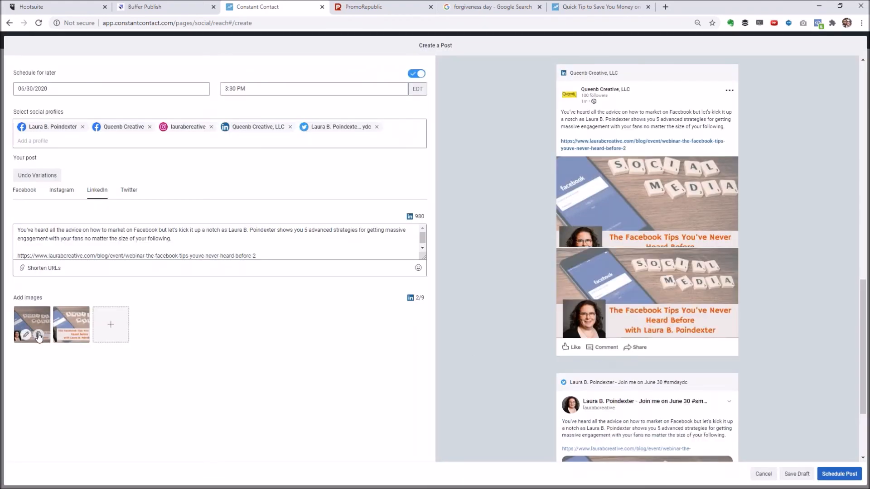
{"action": "left_click", "coordinate": [38, 335]}
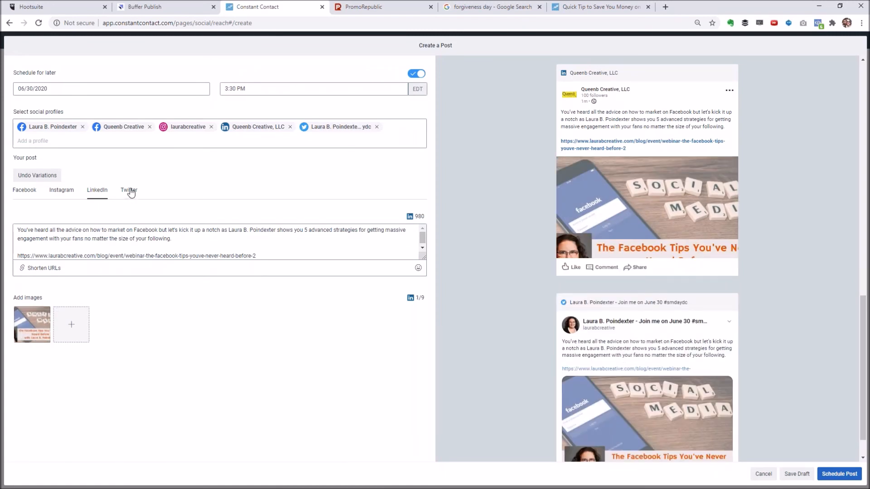
Replace the Twitter variation's image with FBTipsTW.jpg from the image library.
{"action": "left_click", "coordinate": [129, 190]}
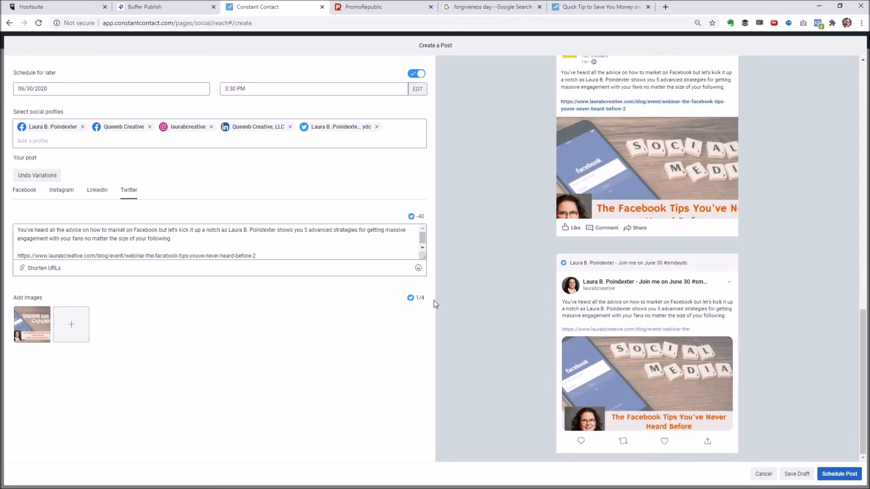
{"action": "mouse_move", "coordinate": [39, 325]}
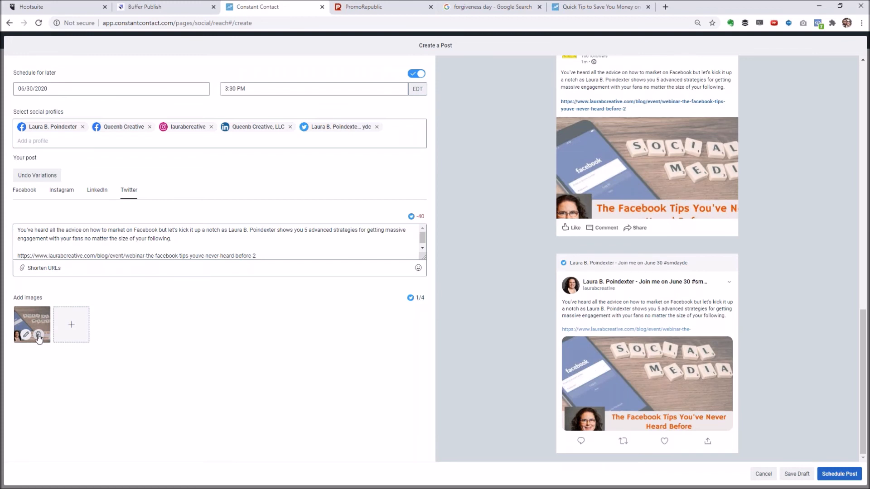
{"action": "left_click", "coordinate": [39, 334]}
{"action": "left_click", "coordinate": [33, 329]}
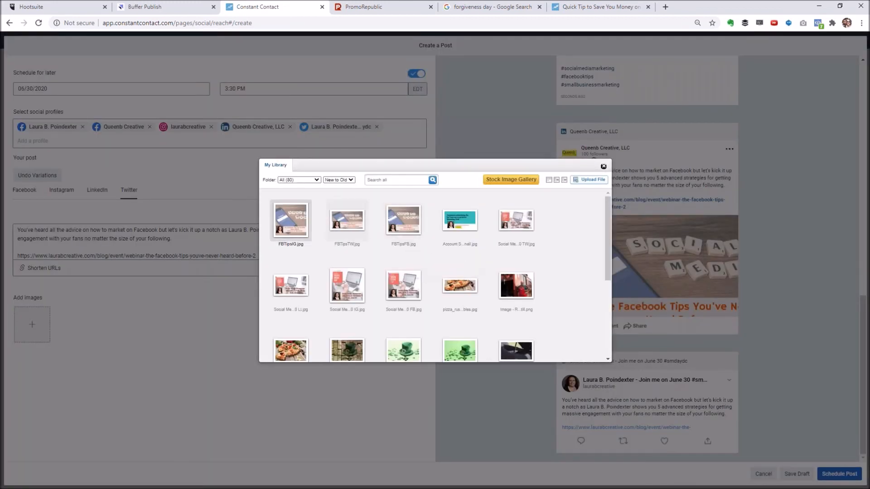
{"action": "left_click", "coordinate": [347, 227]}
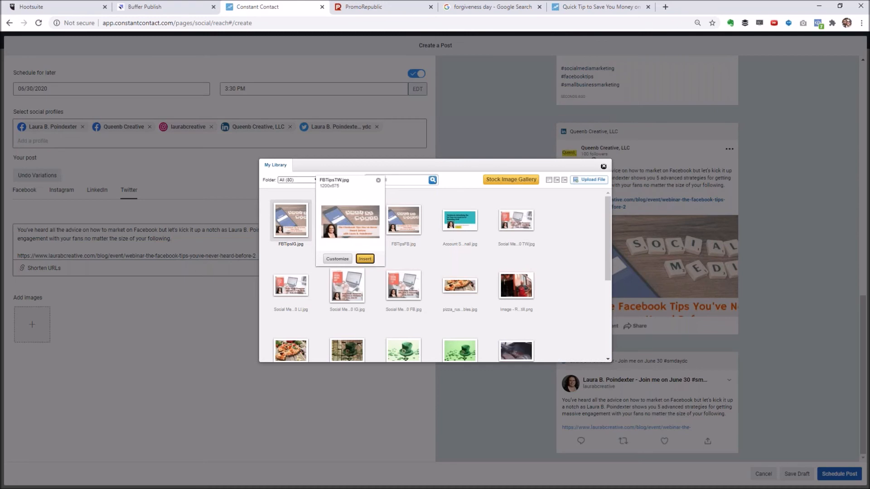
{"action": "left_click", "coordinate": [365, 259]}
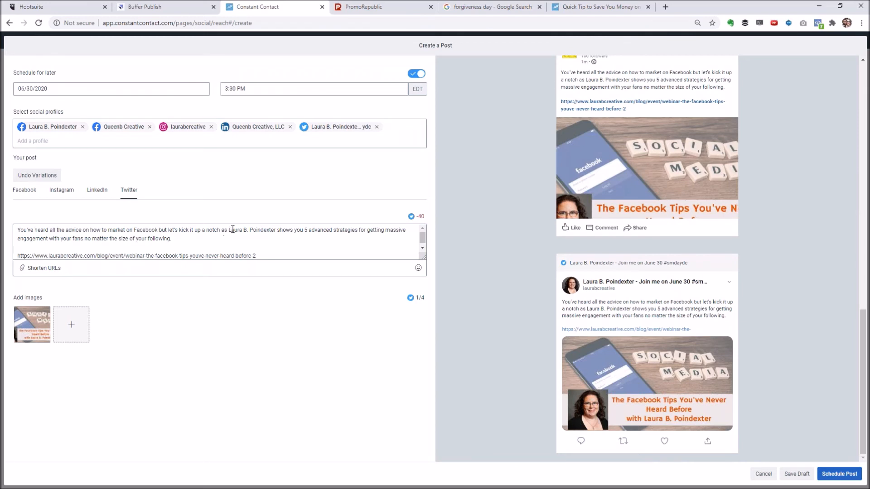
Shorten the Twitter text by rewriting its opening as "Join me as I show you 5 advanced strategies", dropping the intro clause and the presenter's name.
{"action": "left_click_drag", "start_coordinate": [228, 230], "coordinate": [11, 227]}
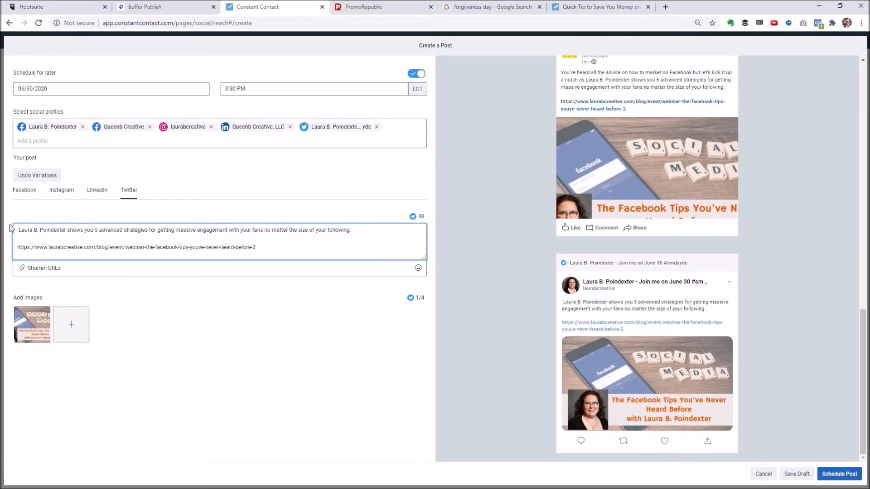
{"action": "type", "text": "Join me as"}
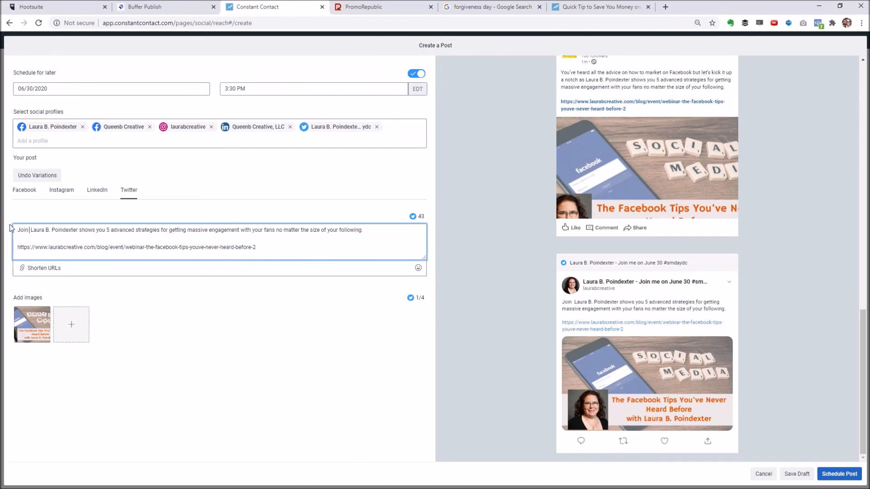
{"action": "type", "text": " I"}
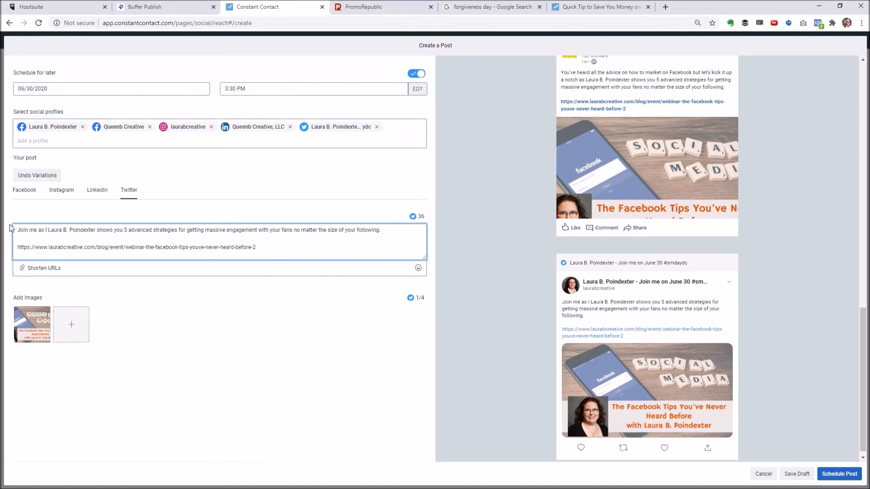
{"action": "key", "text": "Delete"}
{"action": "key", "text": "Delete"}
{"action": "key", "text": "Delete"}
{"action": "key", "text": "Delete"}
{"action": "key", "text": "Delete"}
{"action": "key", "text": "Delete"}
{"action": "key", "text": "Delete"}
{"action": "key", "text": "Delete"}
{"action": "key", "text": "Delete"}
{"action": "key", "text": "Delete"}
{"action": "key", "text": "Delete"}
{"action": "key", "text": "Delete"}
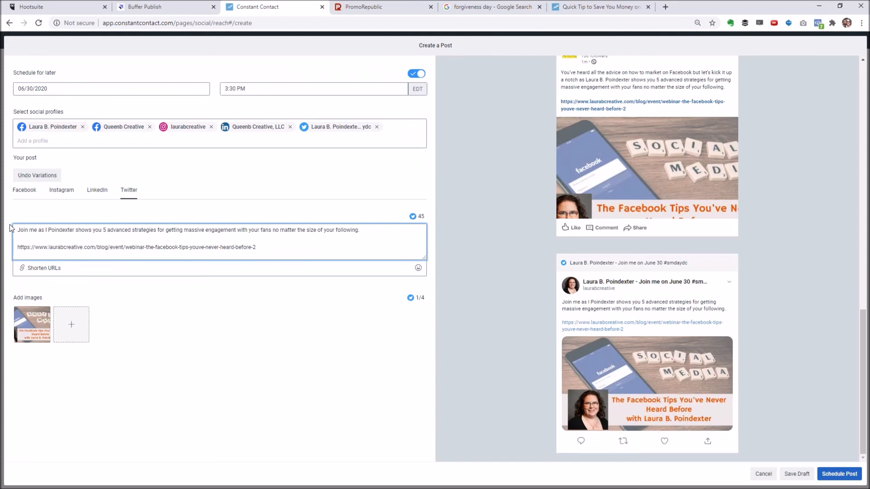
{"action": "key", "text": "Delete"}
{"action": "key", "text": "Delete"}
{"action": "key", "text": "Delete"}
{"action": "key", "text": "Delete"}
{"action": "key", "text": "Delete"}
{"action": "key", "text": "Delete"}
{"action": "key", "text": "Delete"}
{"action": "key", "text": "Delete"}
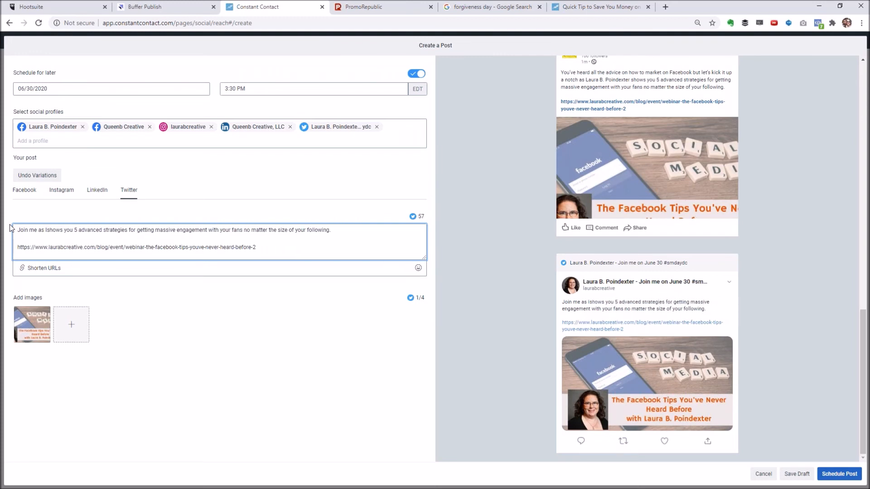
{"action": "left_click", "coordinate": [64, 232]}
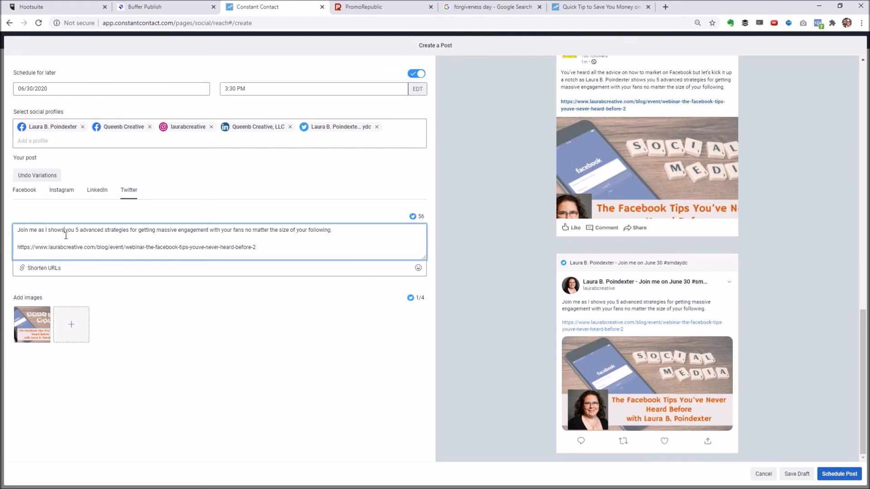
{"action": "key", "text": "BackSpace"}
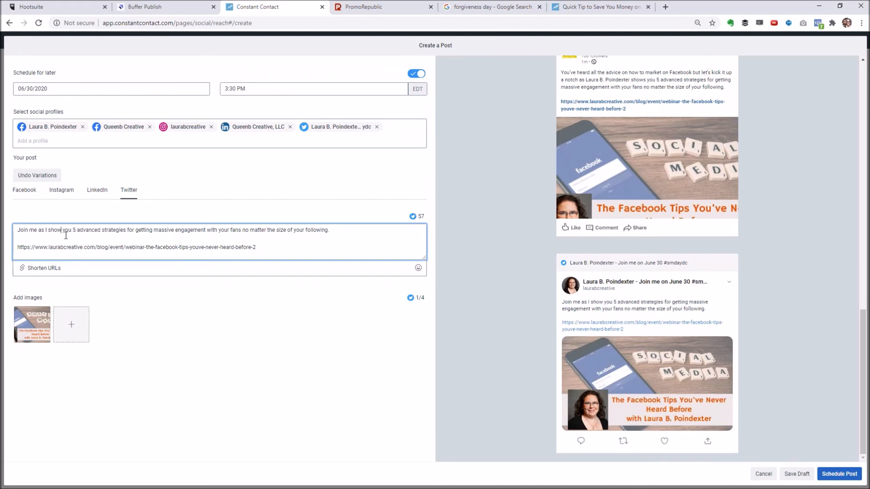
Extend the Facebook text's first sentence with "on Thursday, July 16 at 11am", copy that phrase, and end the sentence with a period.
{"action": "left_click", "coordinate": [336, 232]}
{"action": "left_click", "coordinate": [95, 193]}
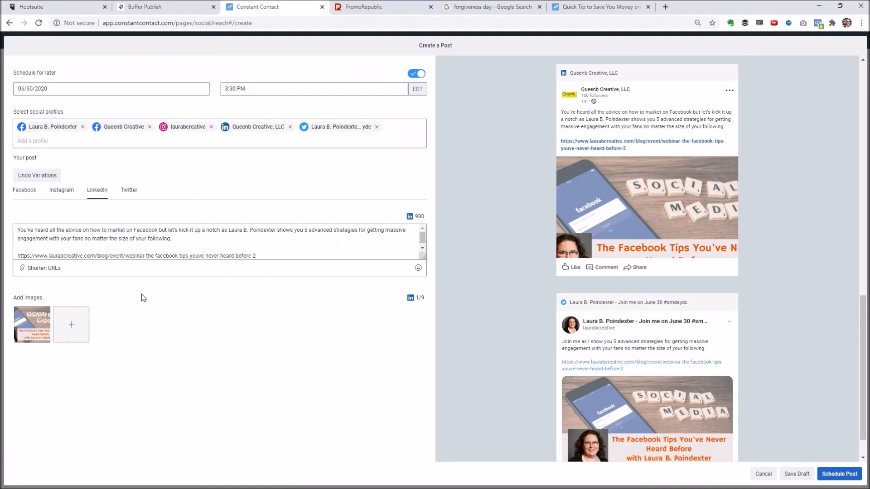
{"action": "left_click", "coordinate": [24, 191]}
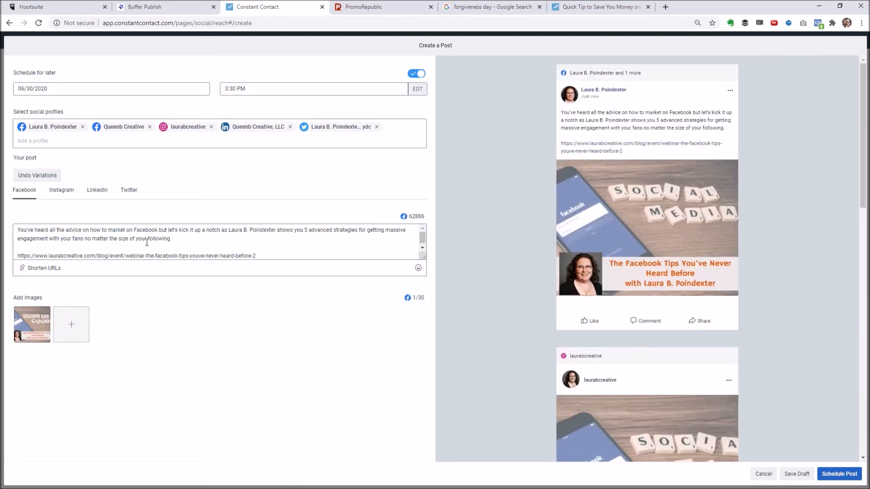
{"action": "left_click", "coordinate": [174, 238]}
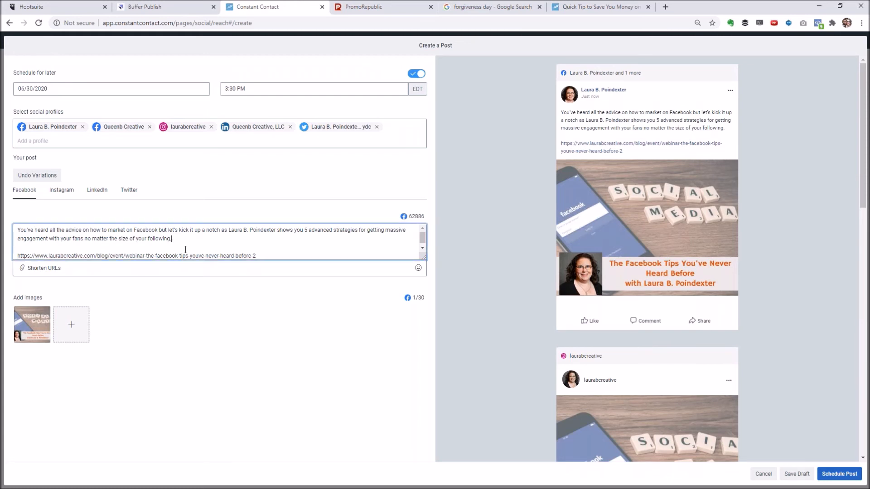
{"action": "type", "text": "on Thurs"}
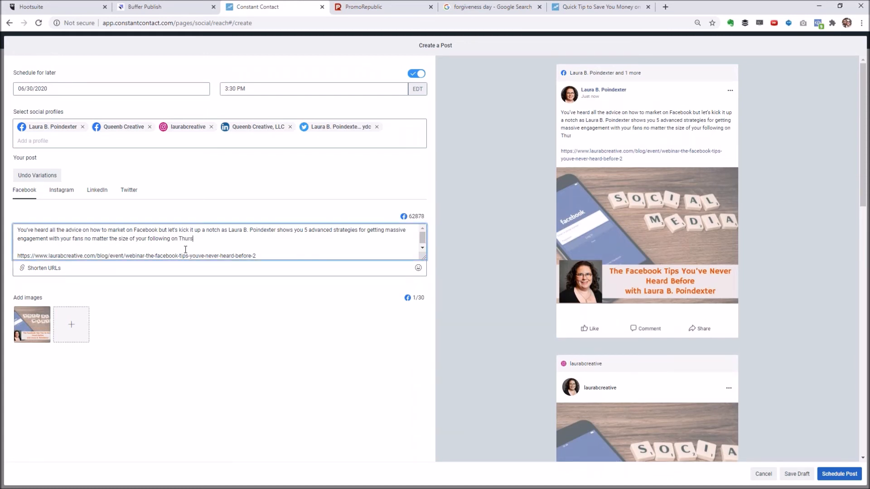
{"action": "type", "text": "jday, July 16 at 11am"}
{"action": "left_click_drag", "start_coordinate": [172, 238], "coordinate": [243, 239]}
{"action": "key", "text": "ctrl+c"}
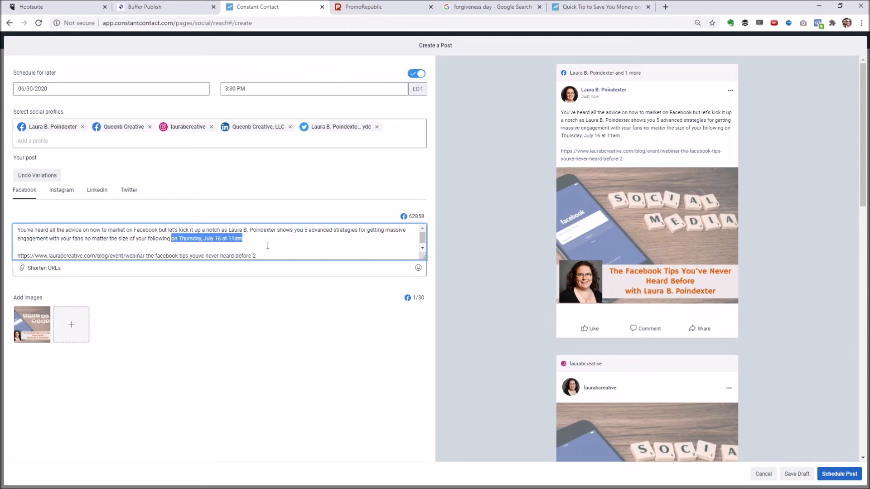
{"action": "left_click", "coordinate": [248, 242]}
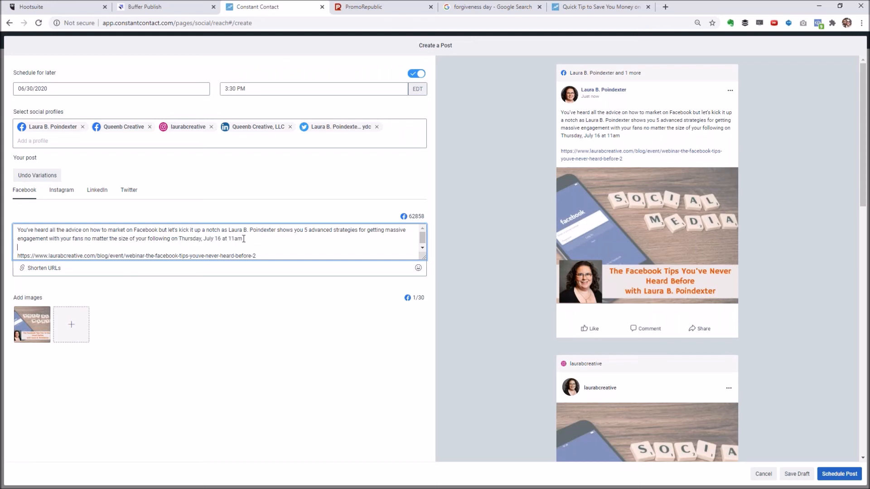
{"action": "type", "text": "."}
{"action": "left_click", "coordinate": [34, 140]}
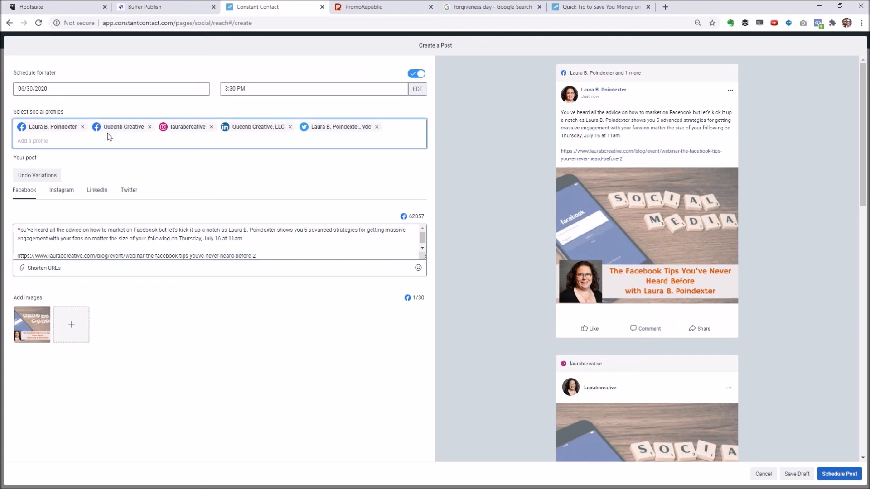
Add the copied phrase "on Thursday, July 16 at 11am" after "the size of your following" in the Instagram text.
{"action": "left_click", "coordinate": [64, 194]}
{"action": "left_click", "coordinate": [172, 239]}
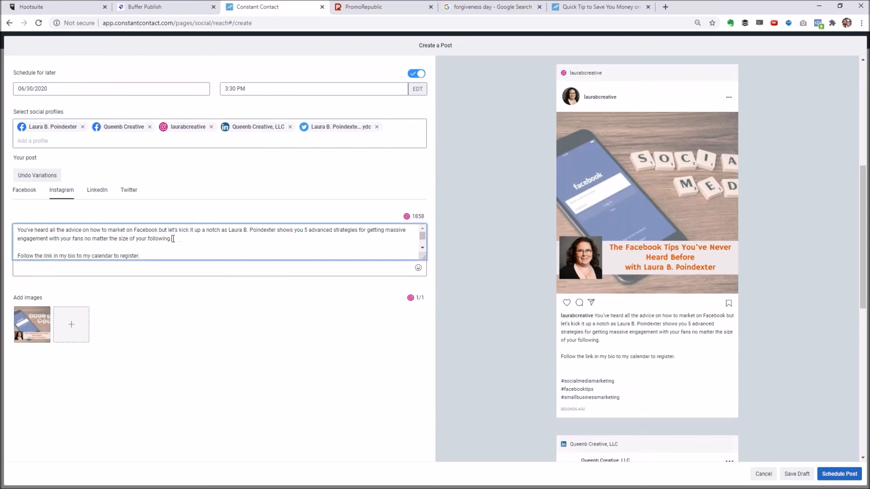
{"action": "key", "text": "ctrl+v"}
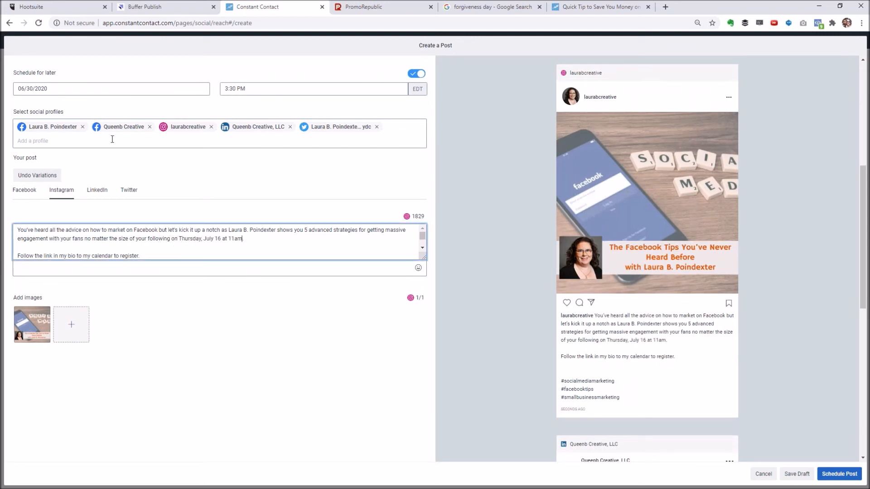
Add the copied phrase "on Thursday, July 16 at 11am" after "the size of your following" in the LinkedIn text.
{"action": "left_click", "coordinate": [99, 192]}
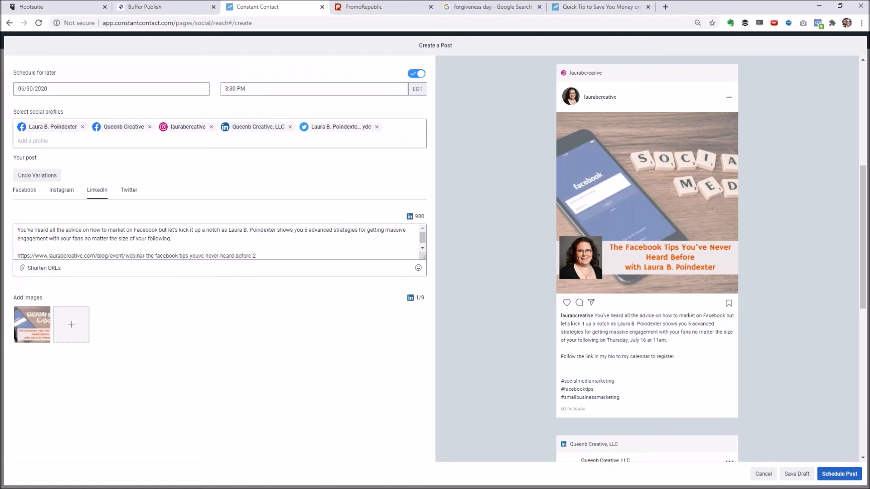
{"action": "left_click", "coordinate": [176, 240]}
{"action": "key", "text": "ctrl+v"}
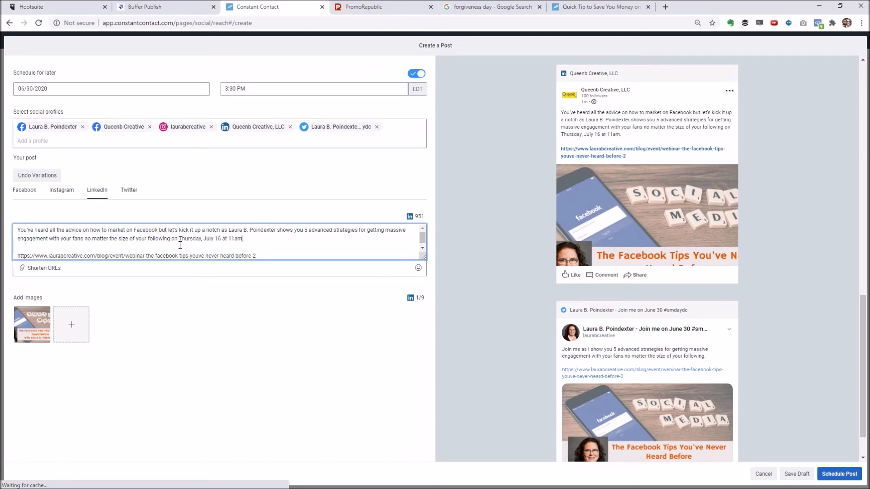
{"action": "left_click", "coordinate": [329, 131]}
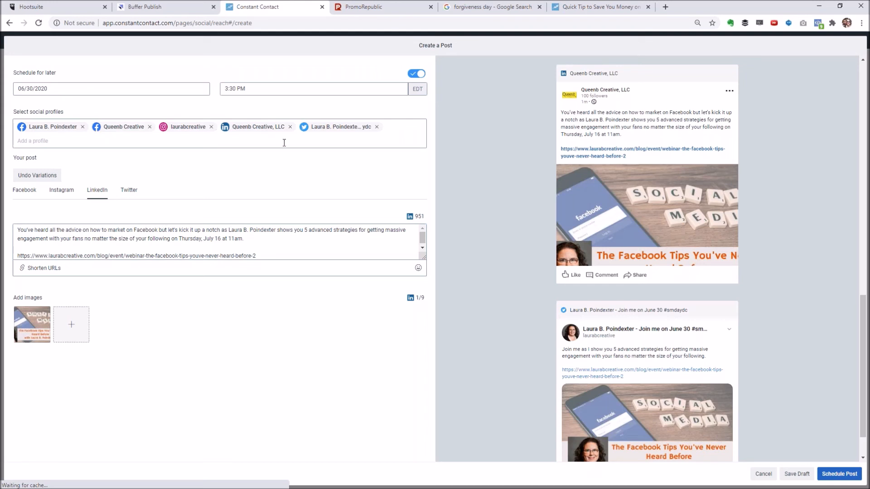
Add the copied phrase "on Thursday, July 16 at 11am" after "the size of your following" in the Twitter text.
{"action": "left_click", "coordinate": [129, 190]}
{"action": "left_click", "coordinate": [347, 233]}
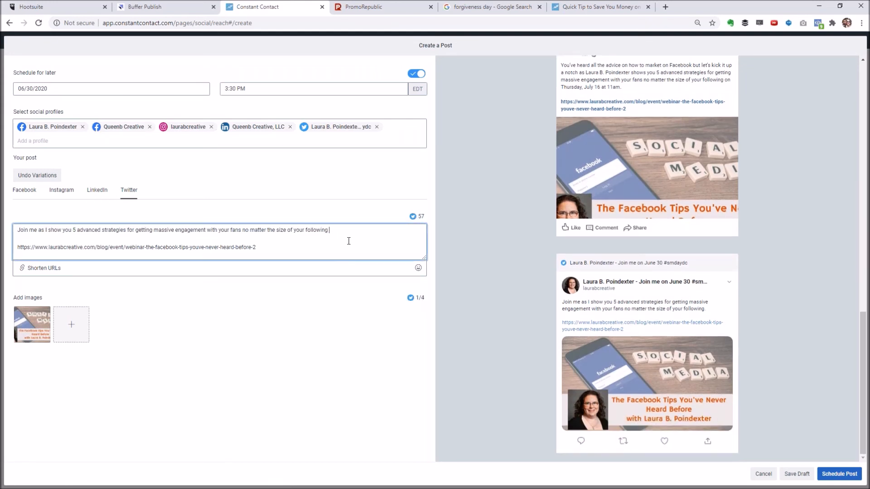
{"action": "key", "text": "ctrl+v"}
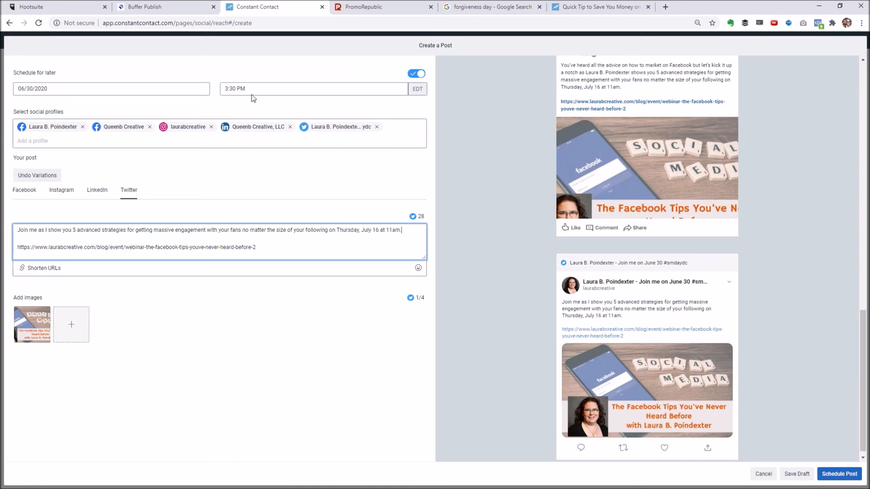
Try to replace the whole scheduled time with 2:15pm.
{"action": "left_click", "coordinate": [270, 87]}
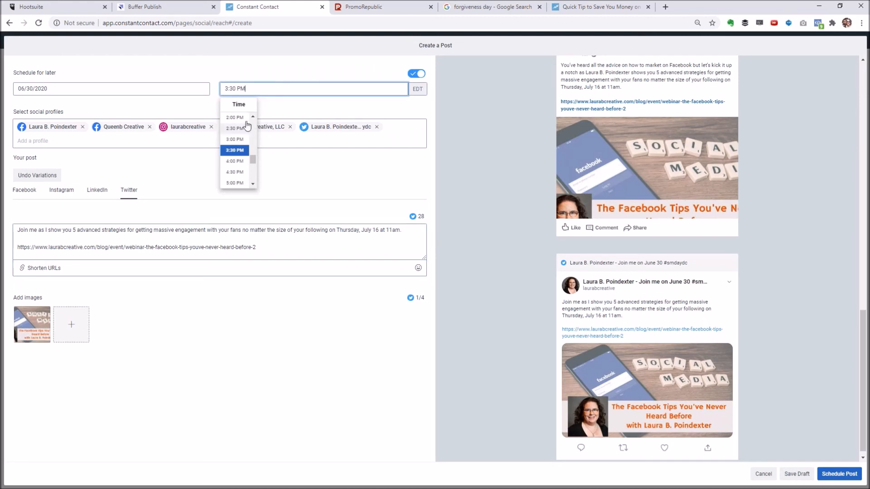
{"action": "key", "text": "ctrl+a"}
{"action": "type", "text": "2:15pm"}
{"action": "key", "text": "Tab"}
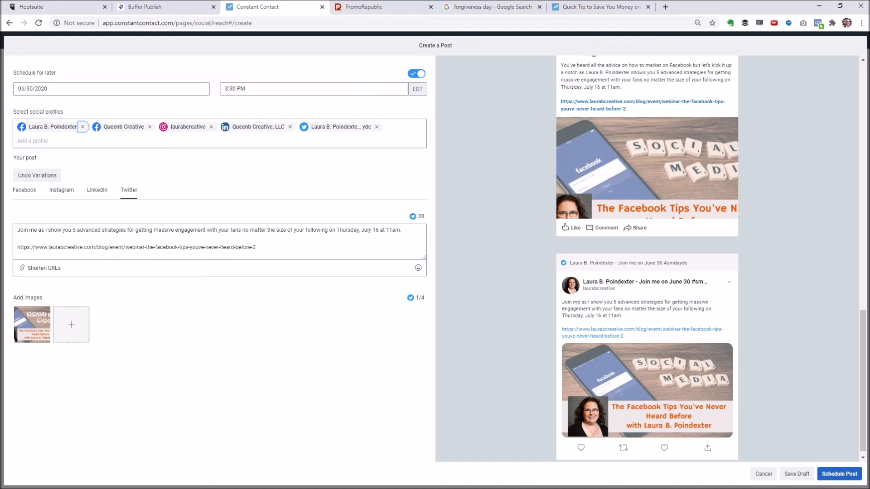
Set the post's scheduled time to 2:15 PM, starting from the preset 2:30 PM and editing it.
{"action": "left_click", "coordinate": [378, 90]}
{"action": "left_click", "coordinate": [256, 131]}
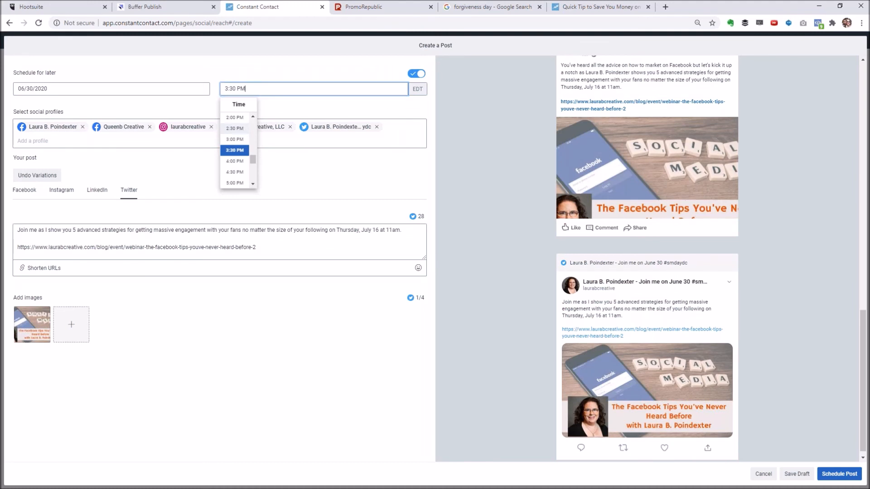
{"action": "left_click", "coordinate": [236, 88]}
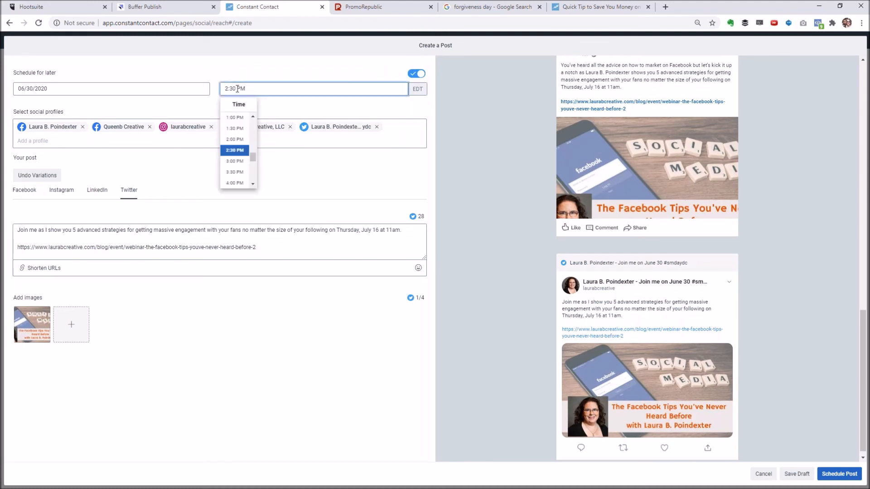
{"action": "key", "text": "BackSpace"}
{"action": "type", "text": "1"}
{"action": "key", "text": "BackSpace"}
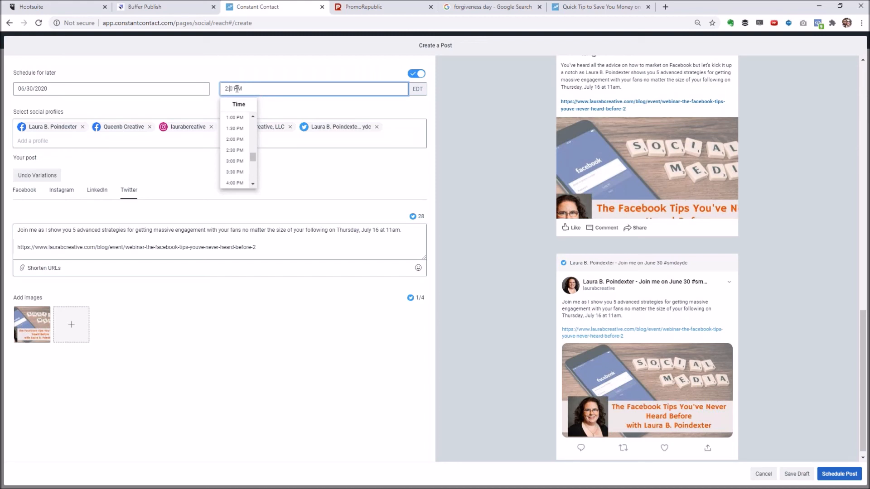
{"action": "key", "text": "BackSpace"}
{"action": "key", "text": "BackSpace"}
{"action": "type", "text": "2:15"}
{"action": "key", "text": "Delete"}
{"action": "left_click", "coordinate": [312, 174]}
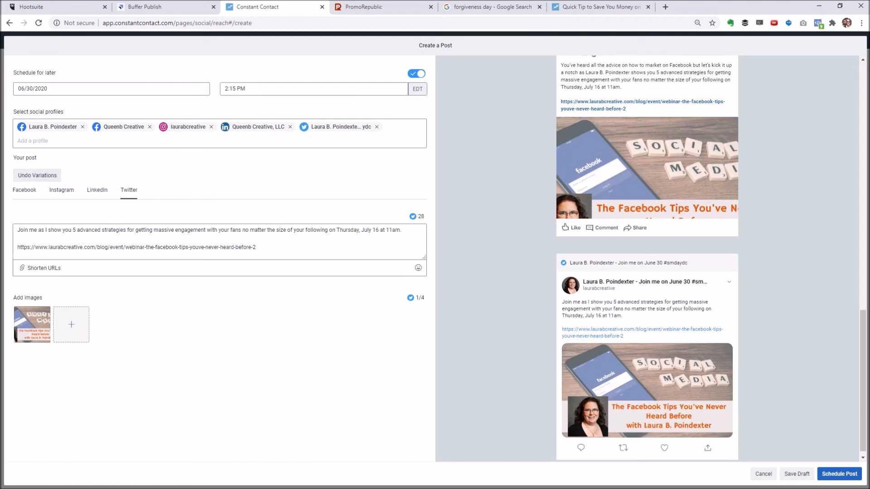
Schedule the post after checking its network previews, and view the additional actions offered for the scheduled post.
{"action": "scroll", "coordinate": [642, 289], "scroll_direction": "down", "scroll_amount": 1}
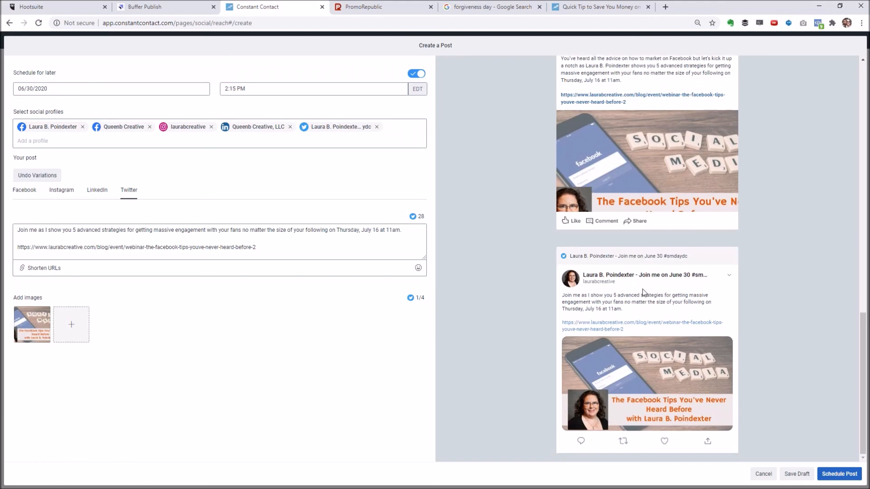
{"action": "scroll", "coordinate": [615, 335], "scroll_direction": "up", "scroll_amount": 3}
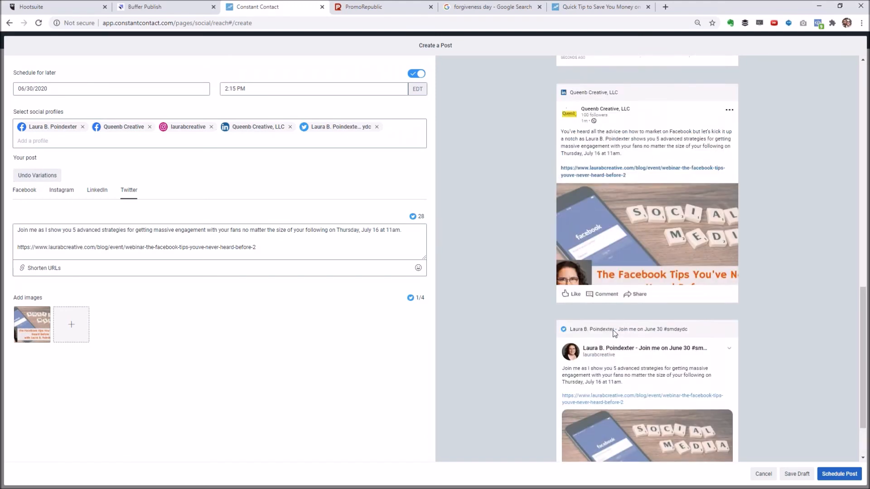
{"action": "scroll", "coordinate": [634, 294], "scroll_direction": "down", "scroll_amount": 3}
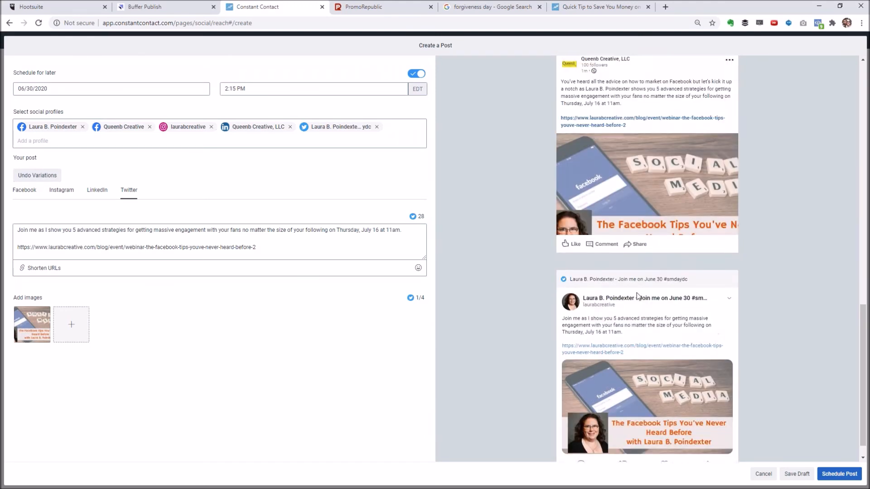
{"action": "scroll", "coordinate": [662, 243], "scroll_direction": "up", "scroll_amount": 12}
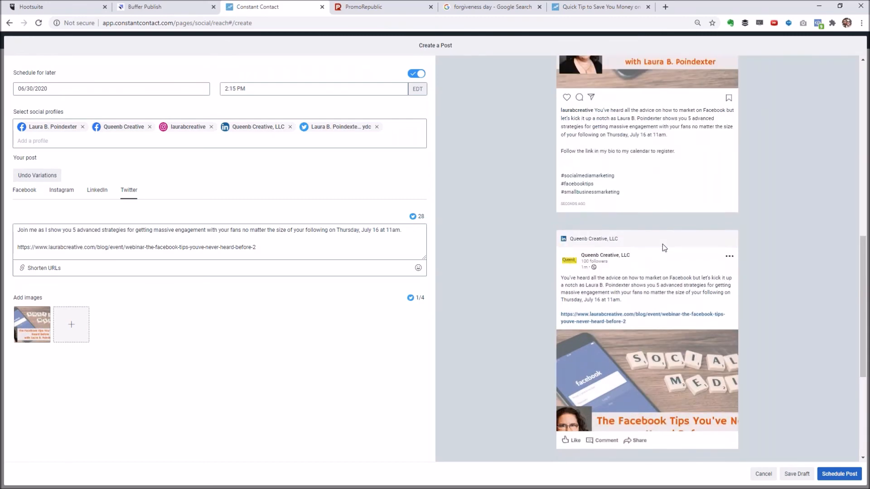
{"action": "scroll", "coordinate": [662, 243], "scroll_direction": "up", "scroll_amount": 6}
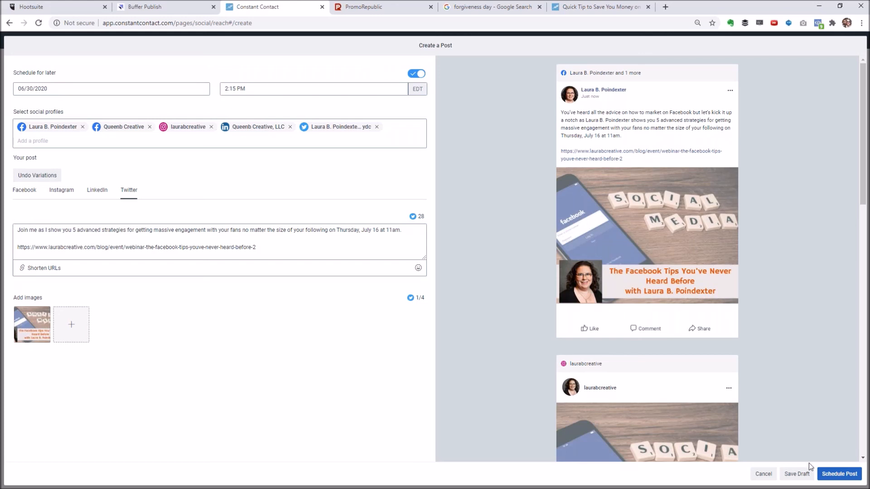
{"action": "left_click", "coordinate": [841, 477]}
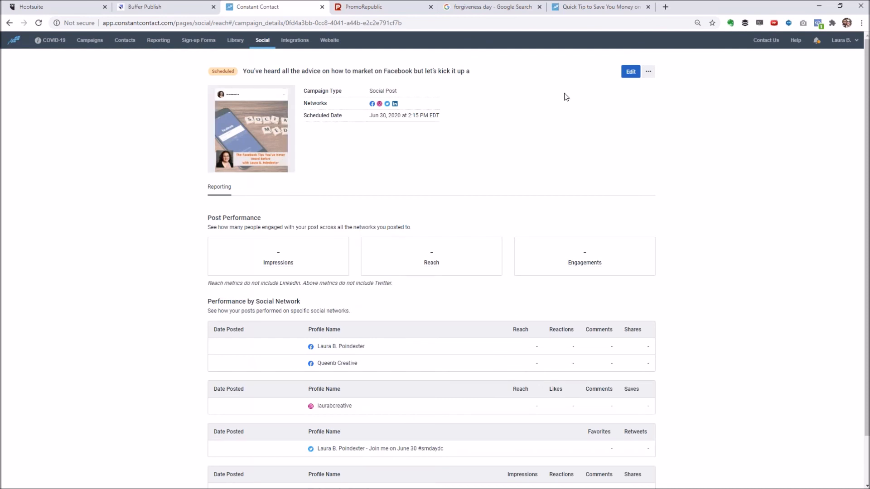
{"action": "left_click", "coordinate": [649, 71]}
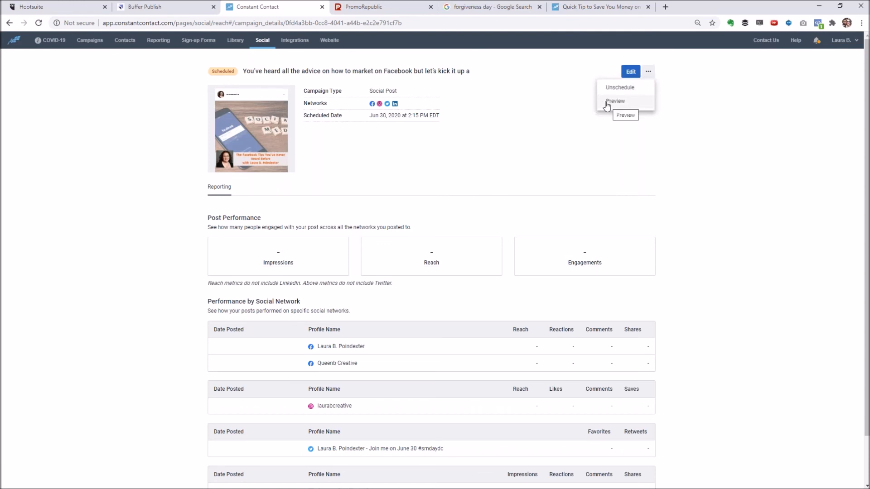
{"action": "left_click", "coordinate": [418, 162]}
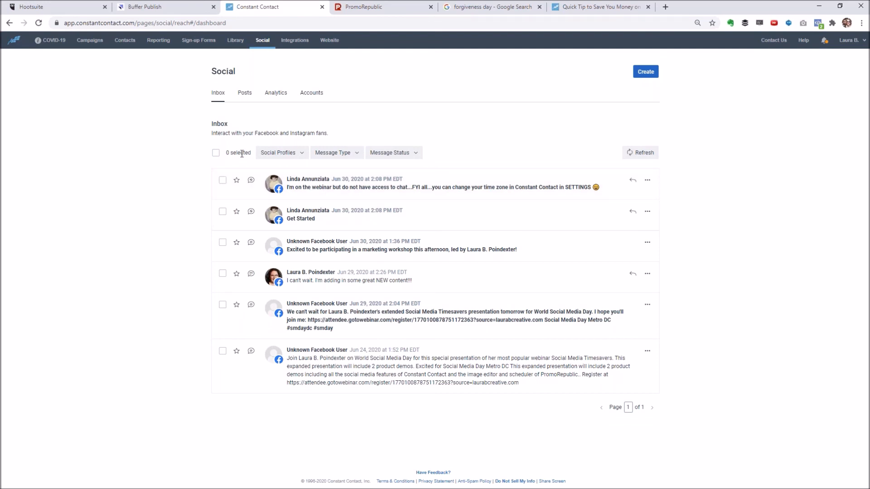
Reply "Thank you" to the social inbox message about changing the time zone in settings.
{"action": "left_click", "coordinate": [340, 191]}
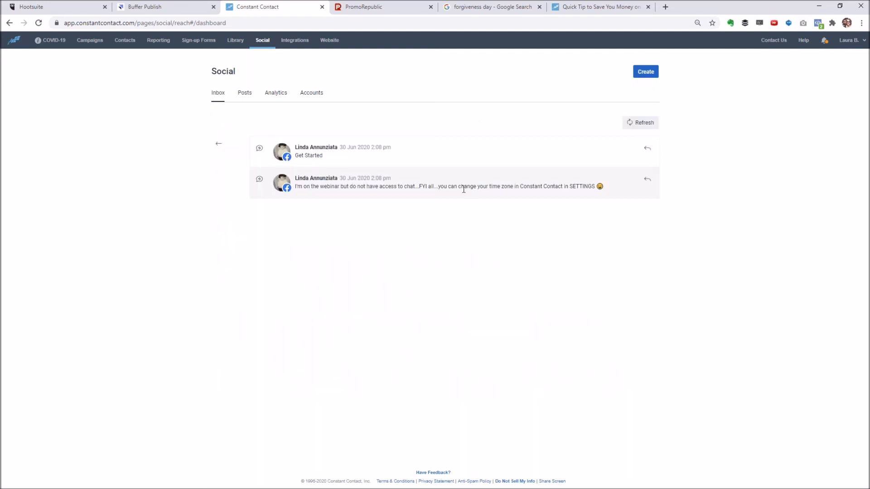
{"action": "left_click", "coordinate": [648, 180]}
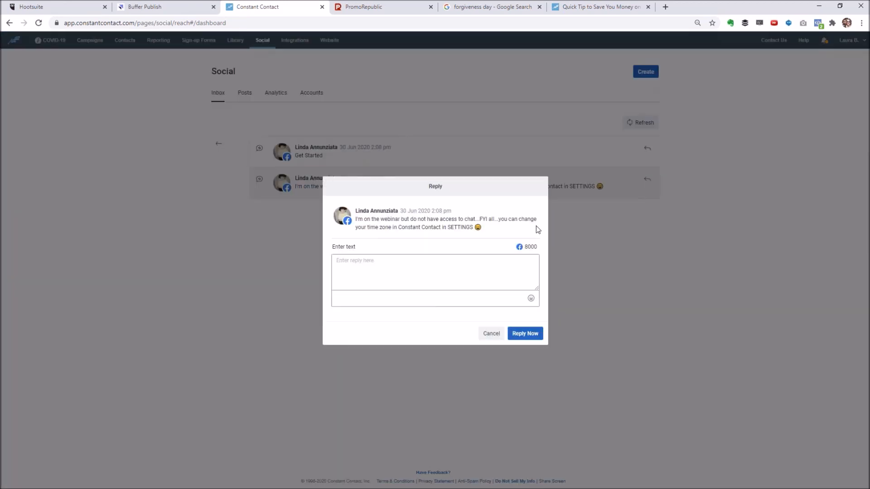
{"action": "left_click", "coordinate": [363, 266]}
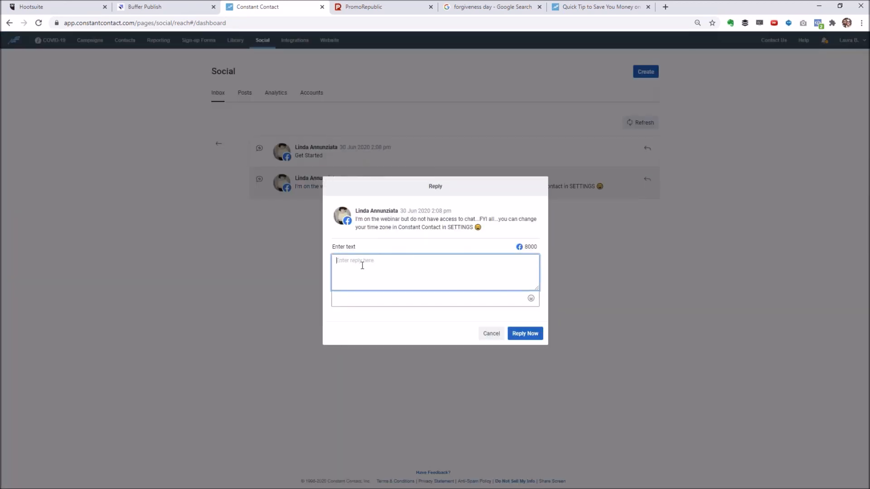
{"action": "type", "text": "Thank you"}
{"action": "left_click", "coordinate": [524, 333]}
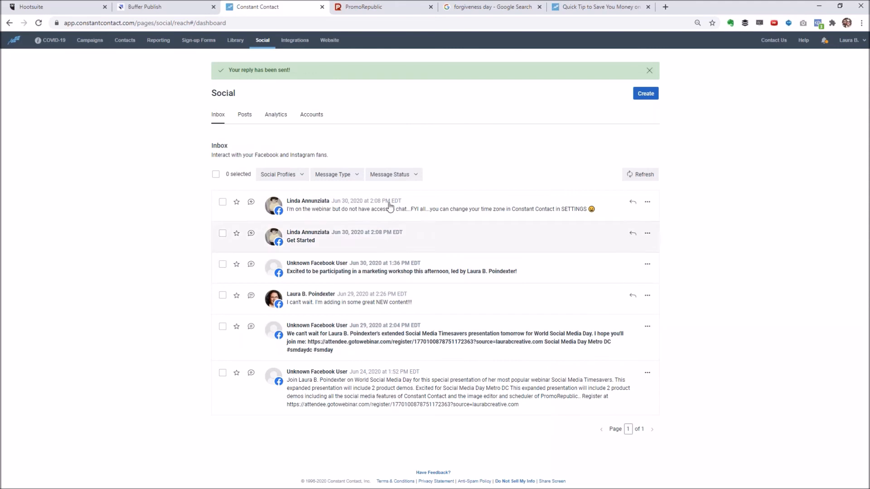
Switch to the presenter's Facebook page in a new browser tab, look for the published webinar post, and close the tab.
{"action": "left_click", "coordinate": [665, 7]}
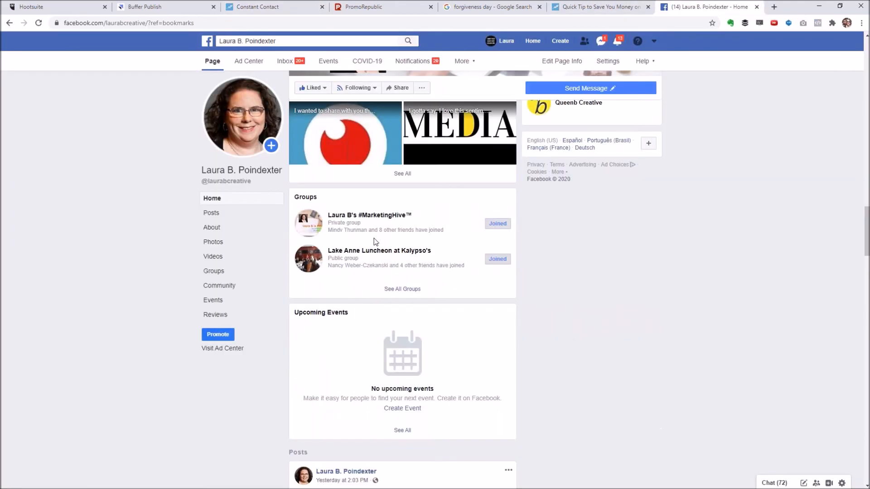
{"action": "scroll", "coordinate": [374, 242], "scroll_direction": "up", "scroll_amount": 3}
{"action": "scroll", "coordinate": [374, 242], "scroll_direction": "down", "scroll_amount": 10}
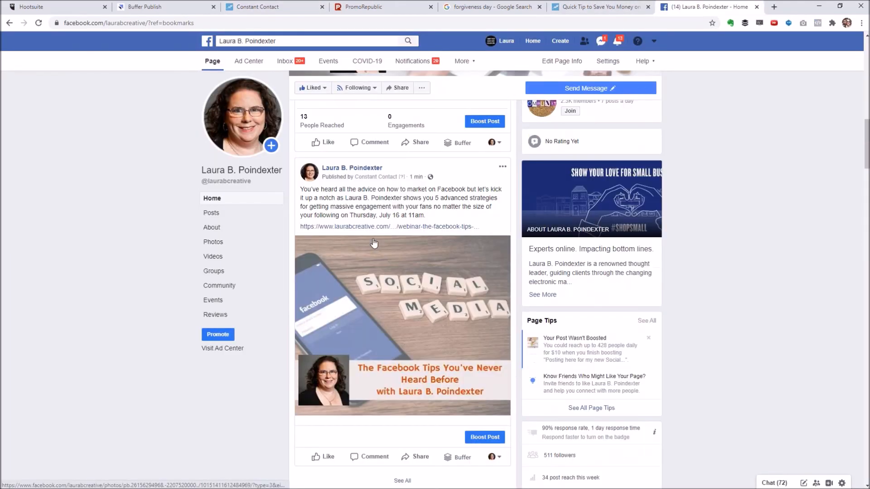
{"action": "scroll", "coordinate": [380, 231], "scroll_direction": "up", "scroll_amount": 2}
{"action": "key", "text": "ctrl+w"}
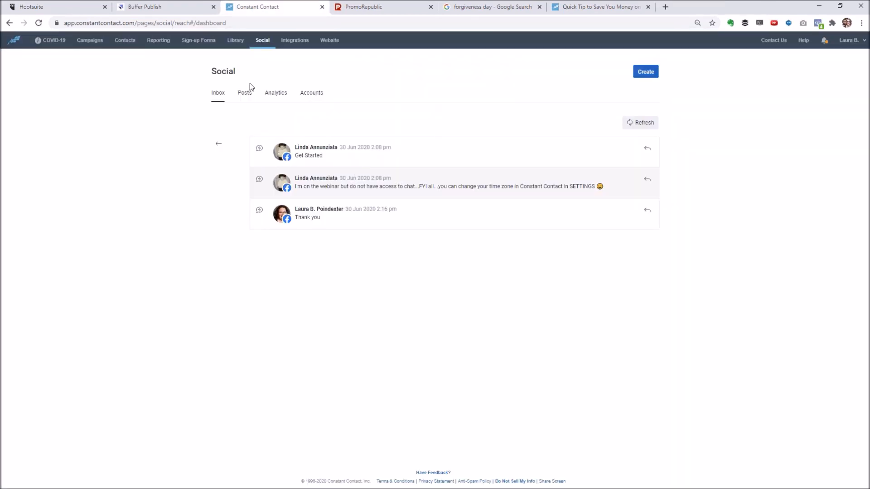
Examine the social analytics from the summary and audience chart down to the top locations, and return to the Social overview.
{"action": "left_click", "coordinate": [274, 101]}
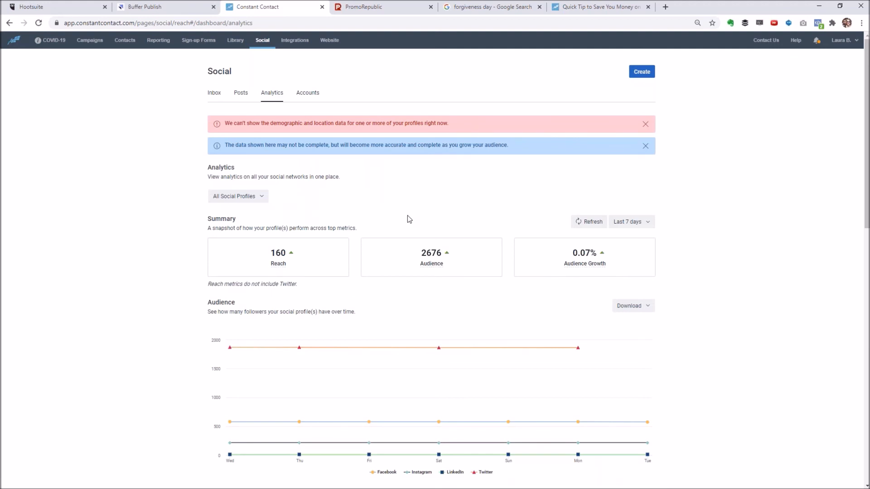
{"action": "scroll", "coordinate": [406, 215], "scroll_direction": "down", "scroll_amount": 7}
{"action": "scroll", "coordinate": [409, 221], "scroll_direction": "down", "scroll_amount": 7}
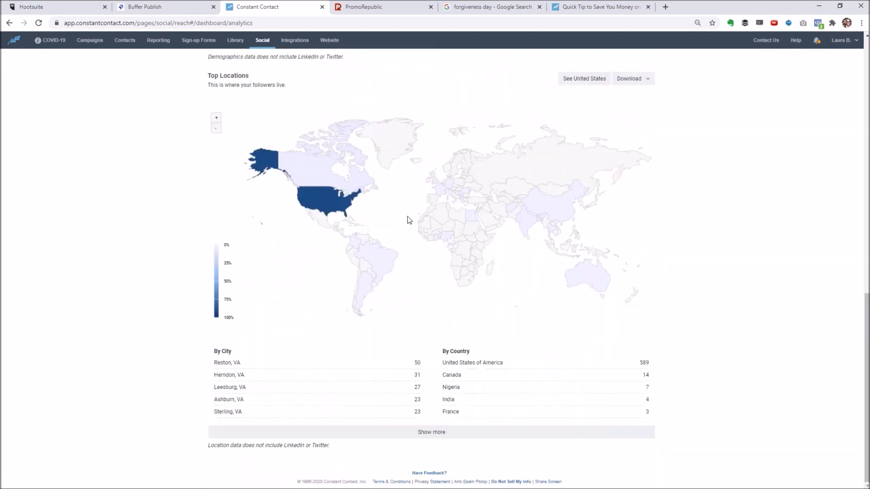
{"action": "scroll", "coordinate": [407, 222], "scroll_direction": "up", "scroll_amount": 9}
{"action": "scroll", "coordinate": [407, 222], "scroll_direction": "down", "scroll_amount": 9}
{"action": "left_click", "coordinate": [257, 42]}
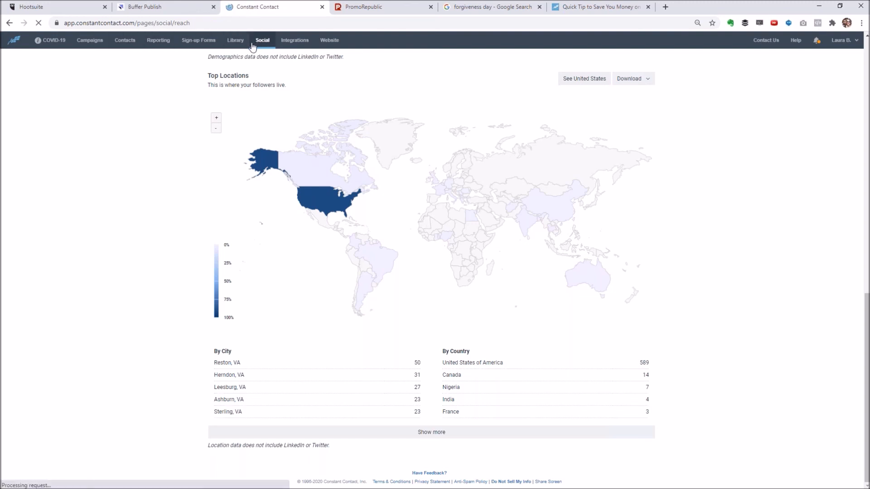